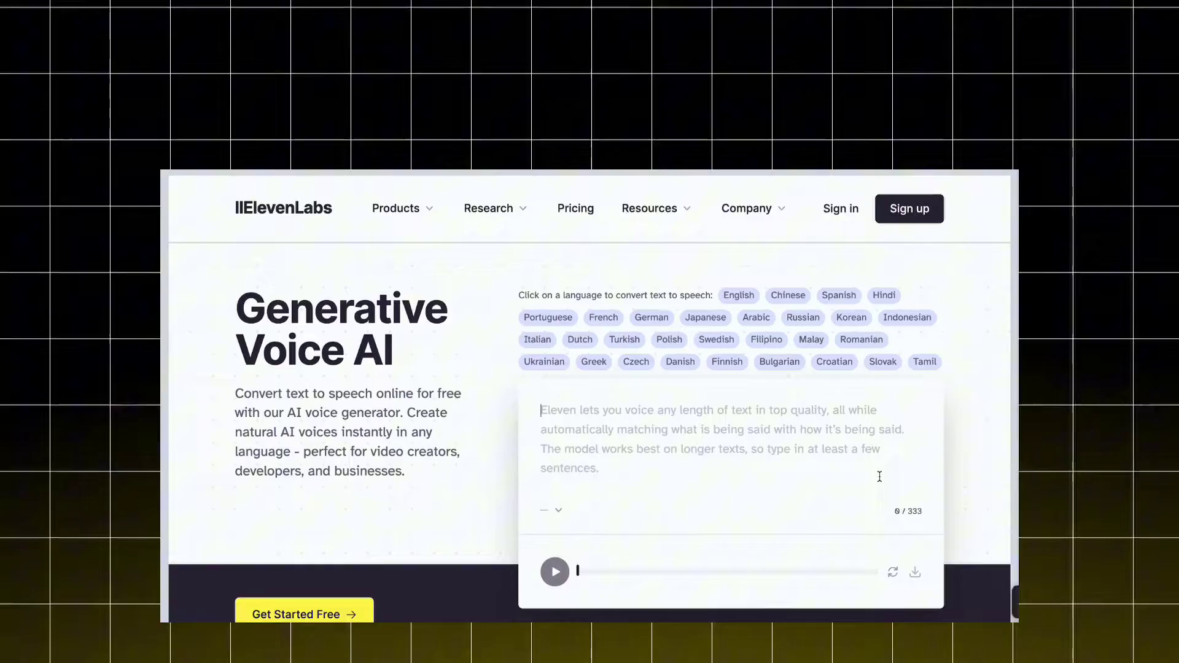
{"action": "scroll", "coordinate": [977, 439], "scroll_direction": "down", "scroll_amount": 15}
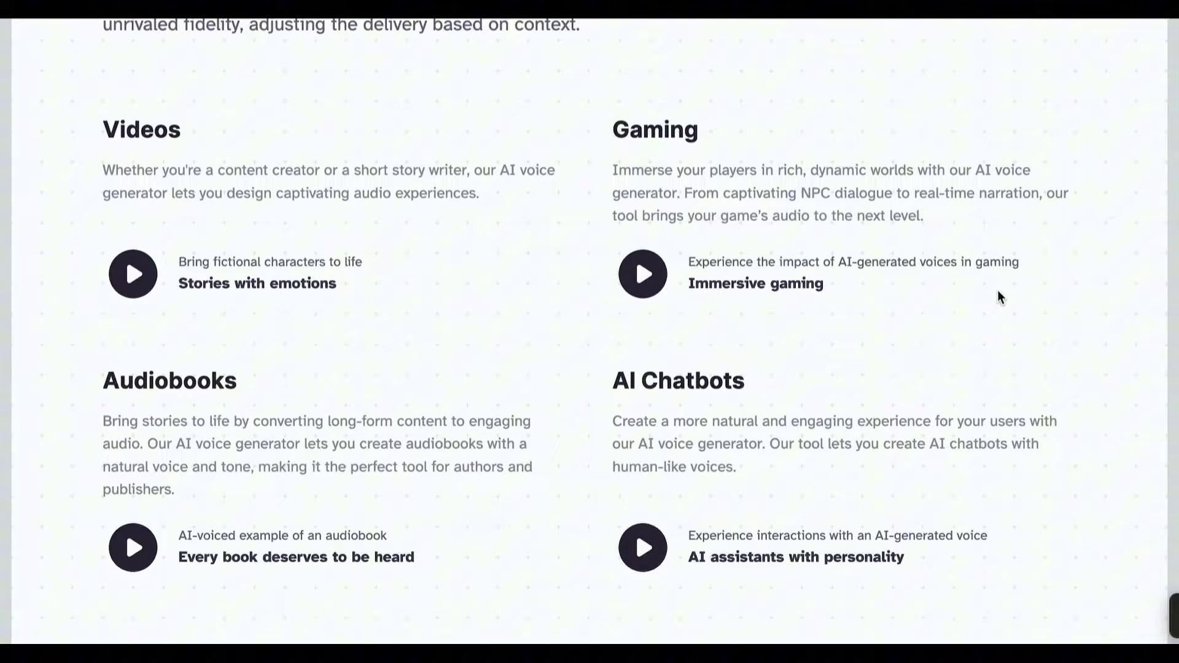
{"action": "scroll", "coordinate": [997, 292], "scroll_direction": "up", "scroll_amount": 15}
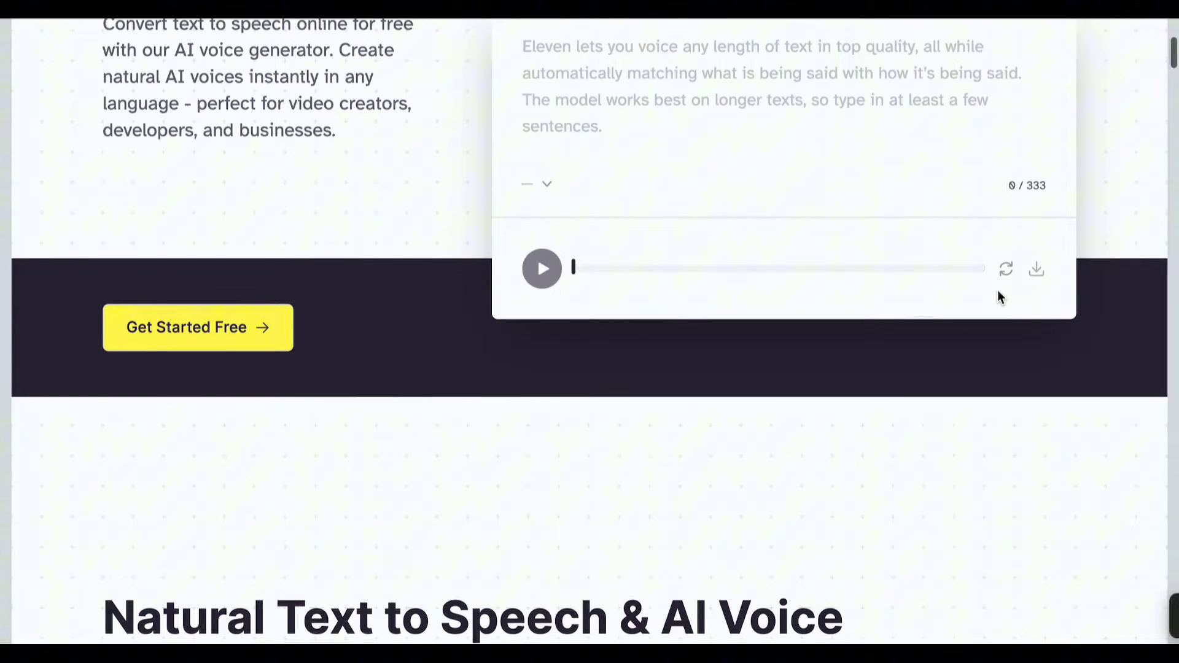
{"action": "scroll", "coordinate": [998, 297], "scroll_direction": "up", "scroll_amount": 2}
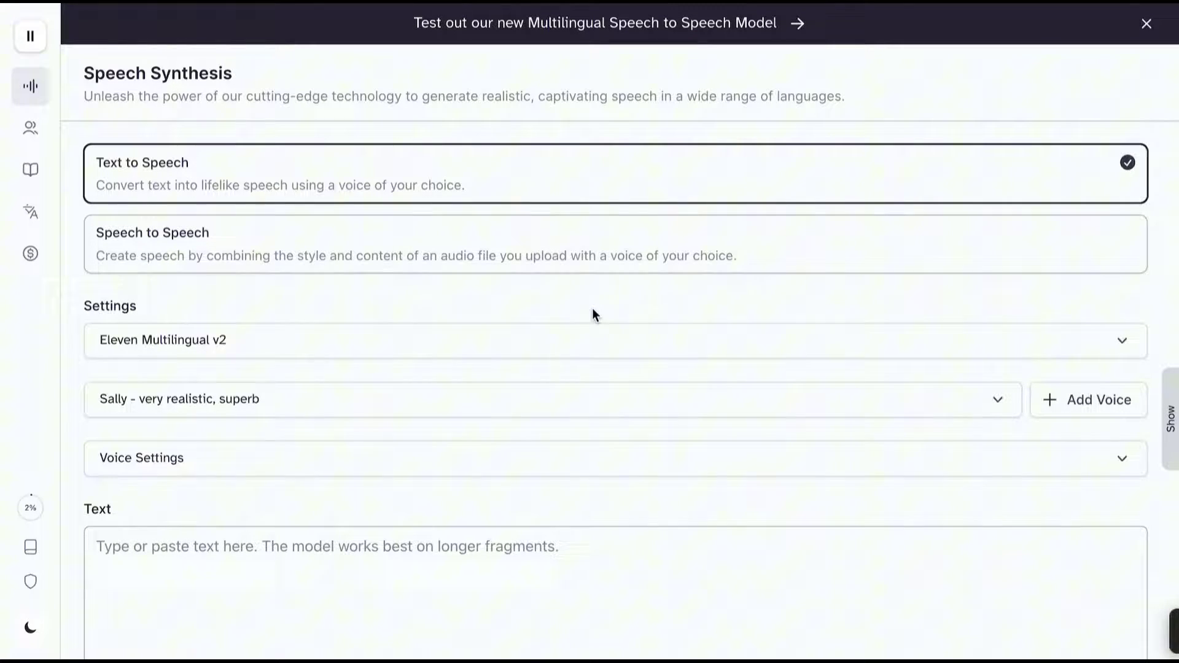
Browse the available speech models, leaving Eleven Multilingual v2 selected
{"action": "left_click", "coordinate": [567, 345]}
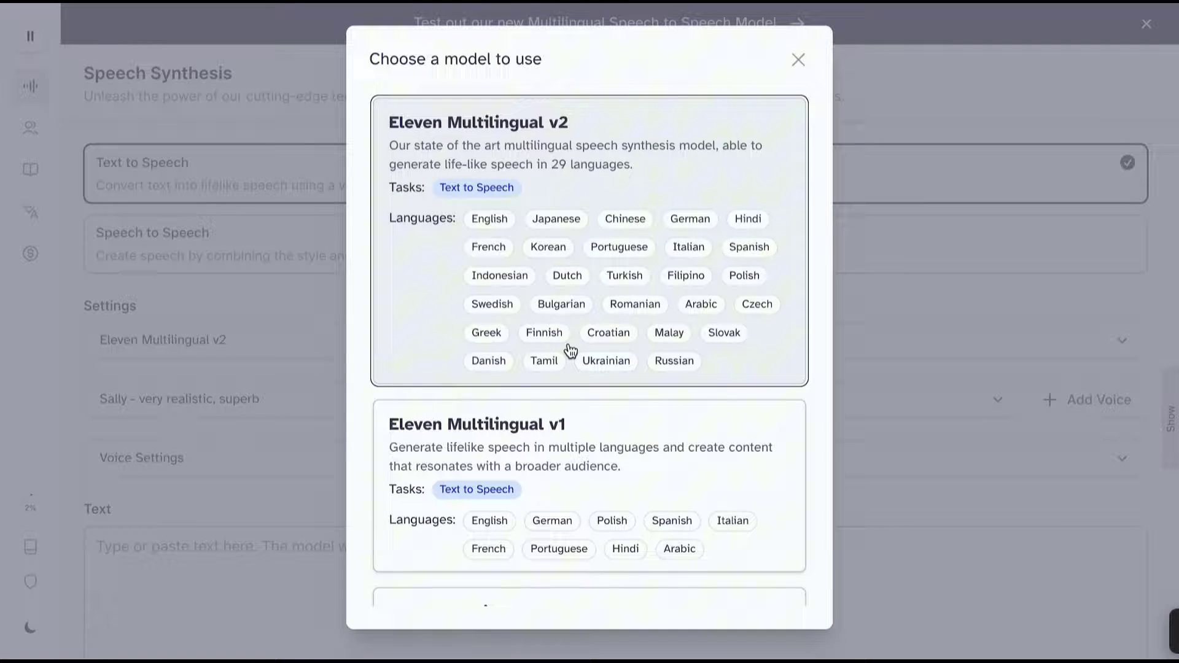
{"action": "scroll", "coordinate": [566, 347], "scroll_direction": "down", "scroll_amount": 5}
{"action": "scroll", "coordinate": [566, 320], "scroll_direction": "up", "scroll_amount": 4}
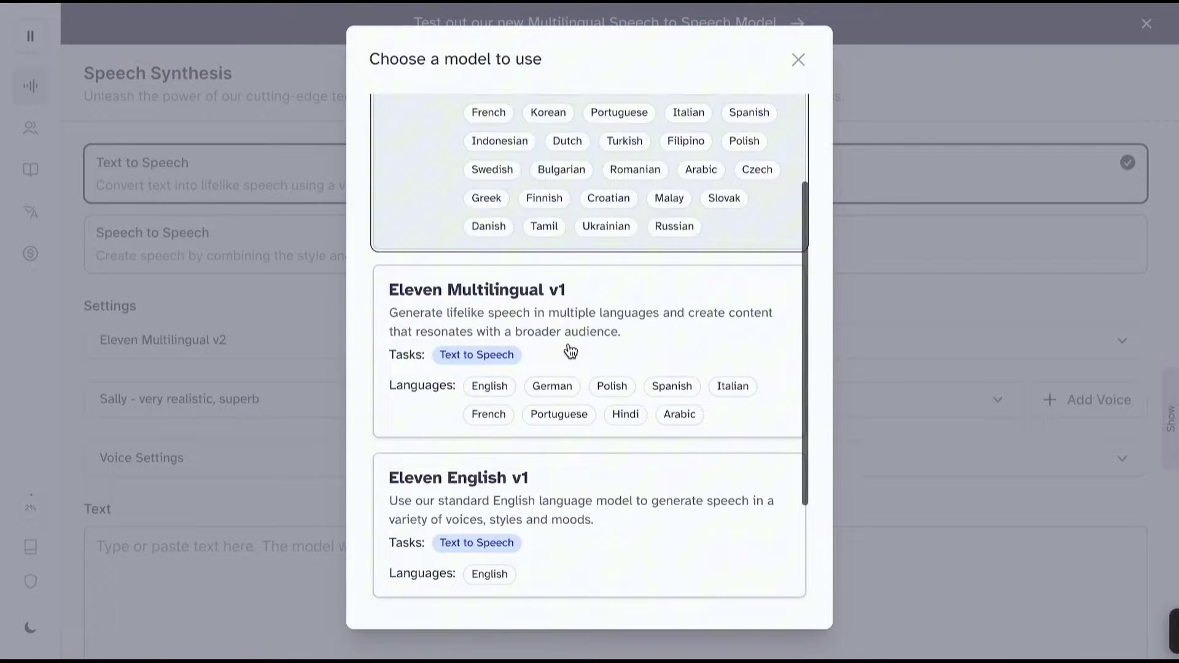
{"action": "left_click", "coordinate": [882, 303]}
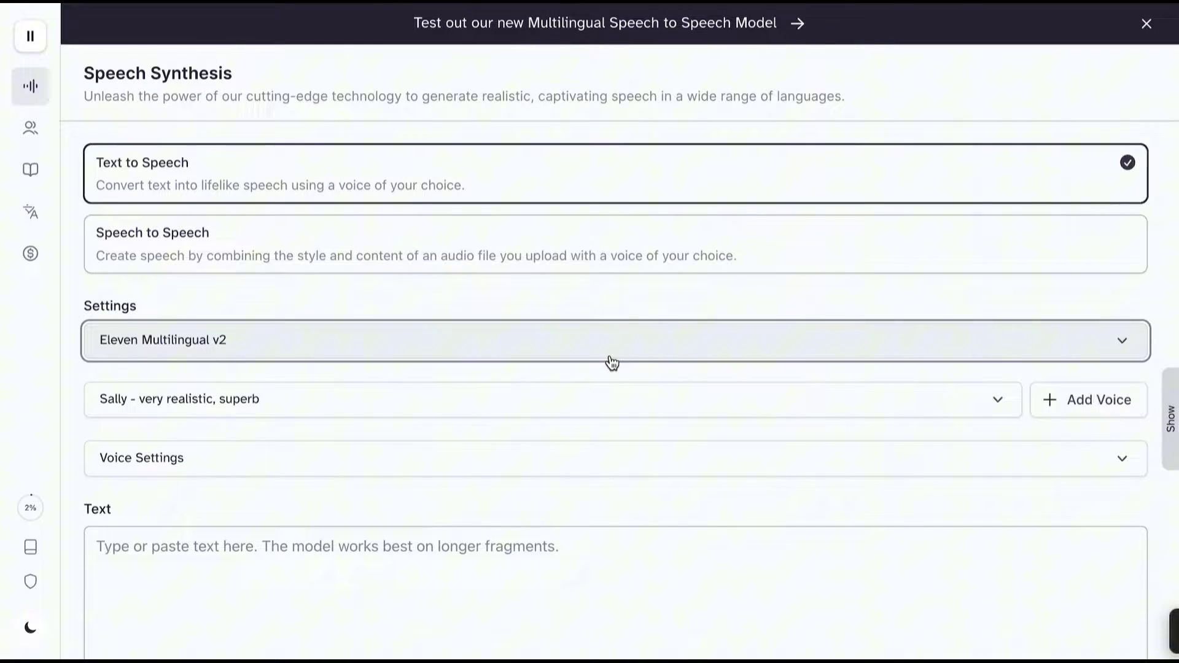
{"action": "scroll", "coordinate": [611, 361], "scroll_direction": "down", "scroll_amount": 2}
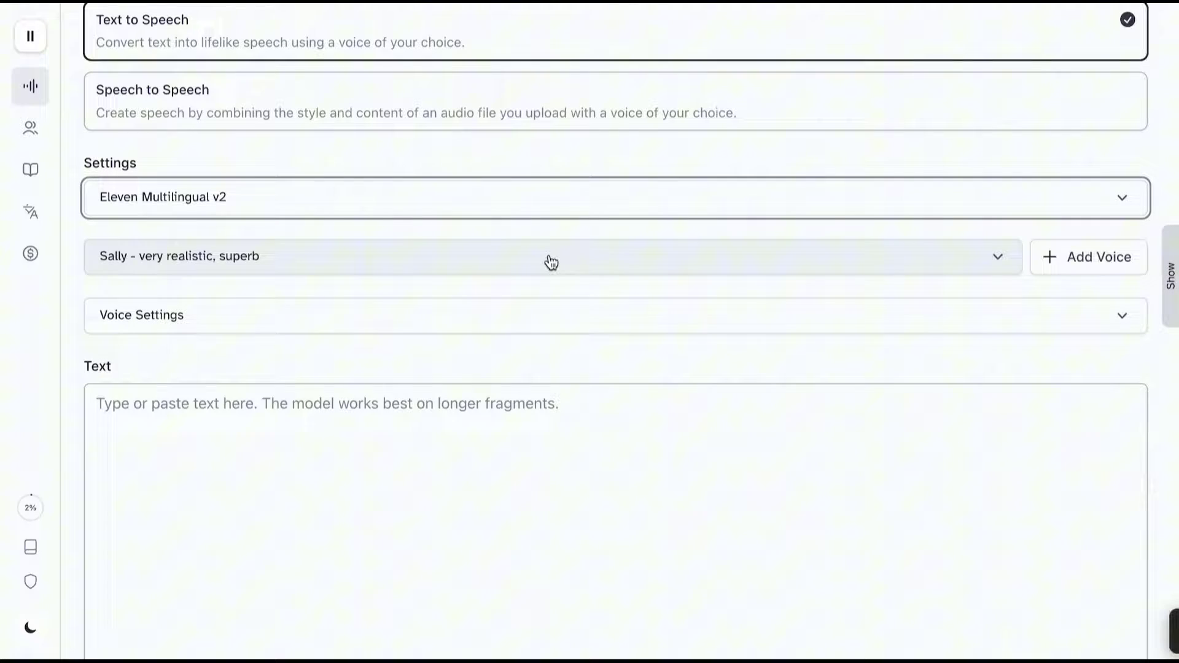
Look through the premade voices and keep Sally as the voice
{"action": "left_click", "coordinate": [551, 262]}
{"action": "scroll", "coordinate": [530, 384], "scroll_direction": "down", "scroll_amount": 3}
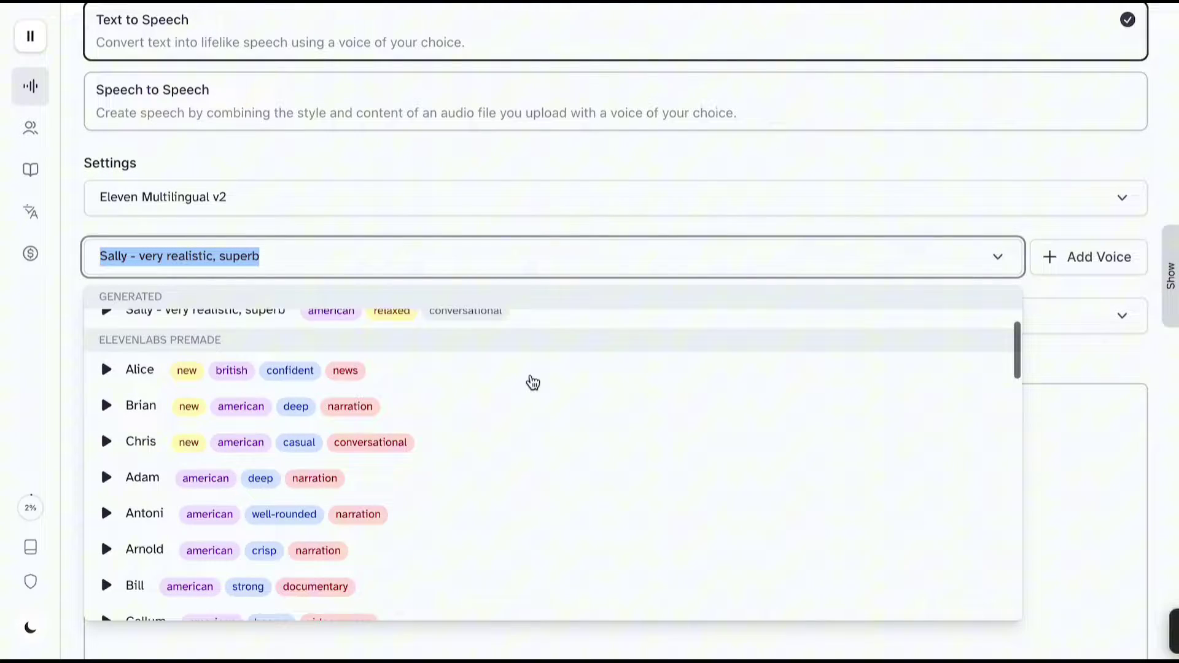
{"action": "scroll", "coordinate": [533, 383], "scroll_direction": "down", "scroll_amount": 6}
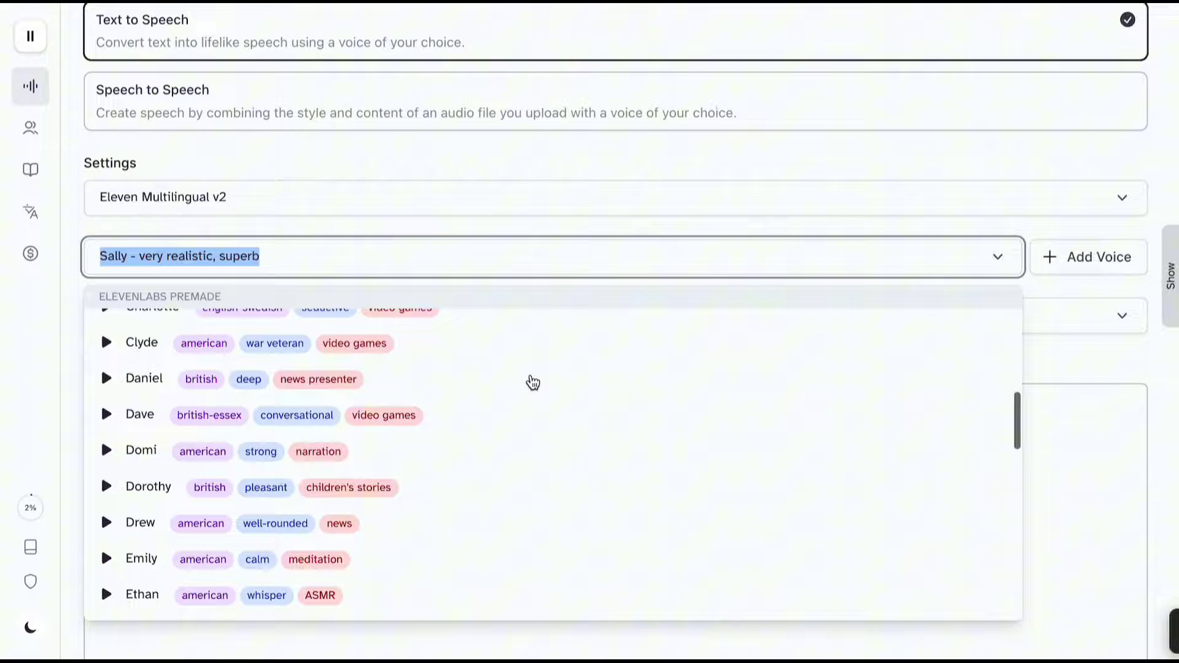
{"action": "left_click", "coordinate": [548, 232]}
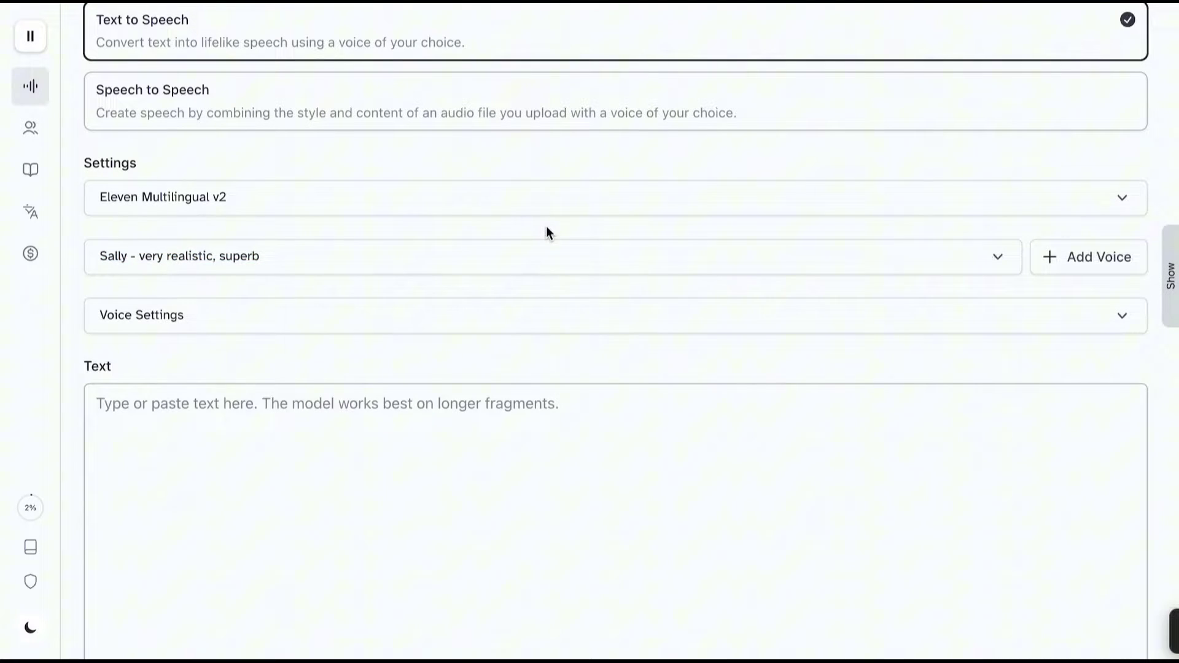
Go to the community Voice Library and show only Conversational voices
{"action": "left_click", "coordinate": [1055, 258]}
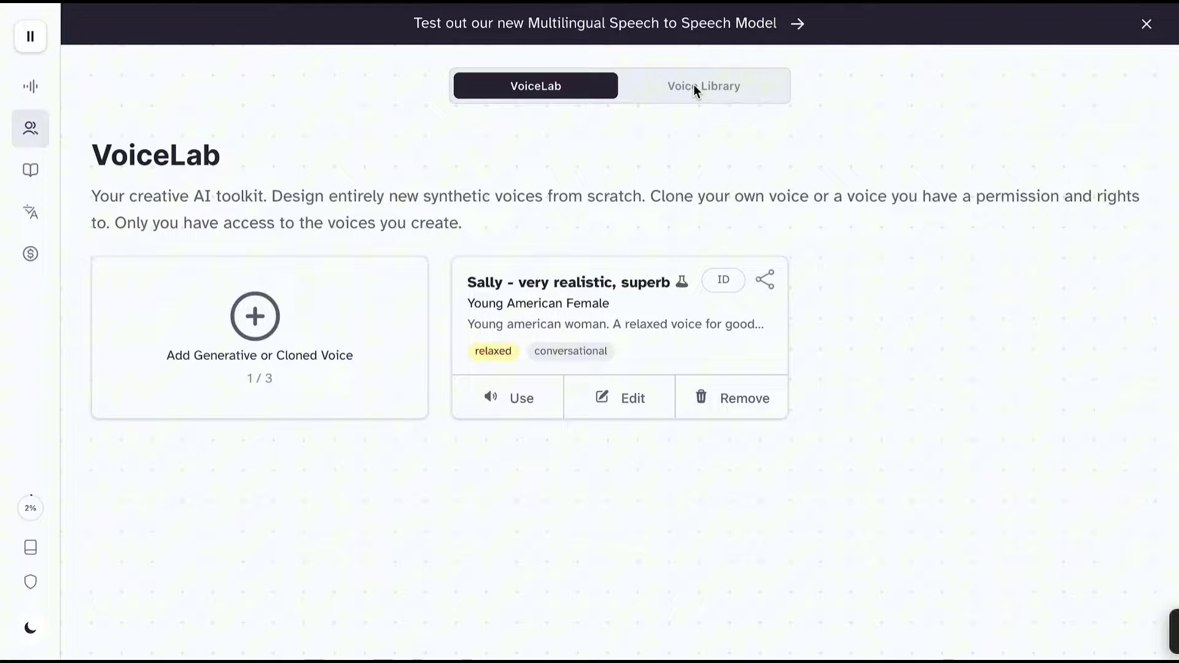
{"action": "left_click", "coordinate": [695, 88]}
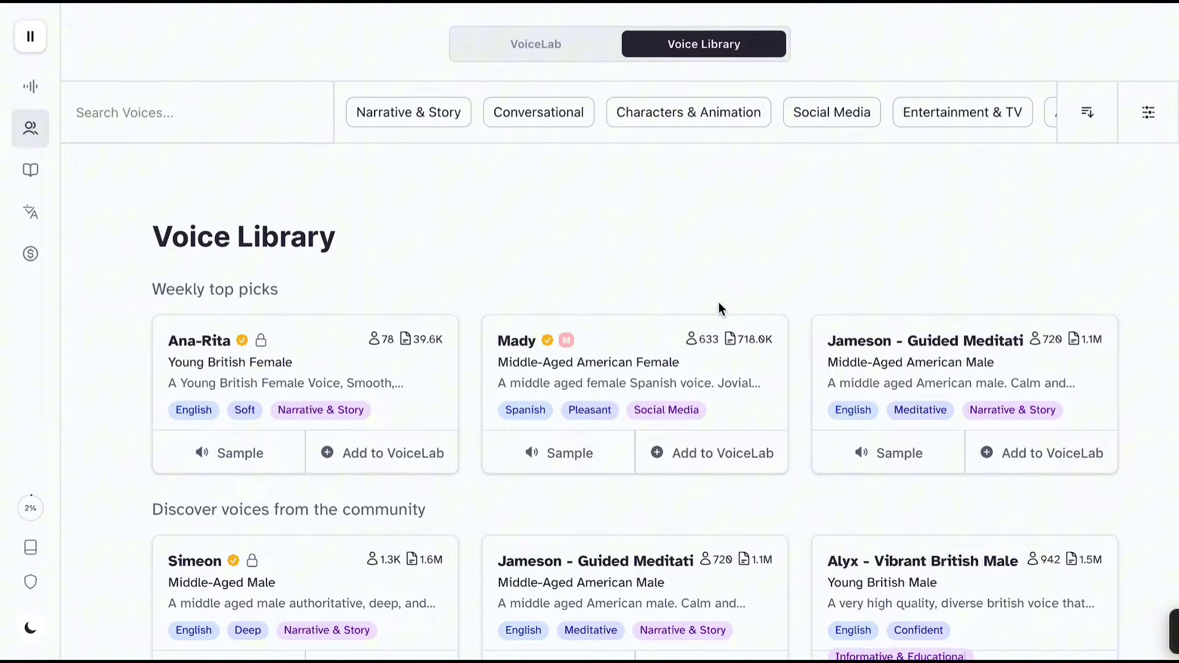
{"action": "left_click", "coordinate": [559, 113]}
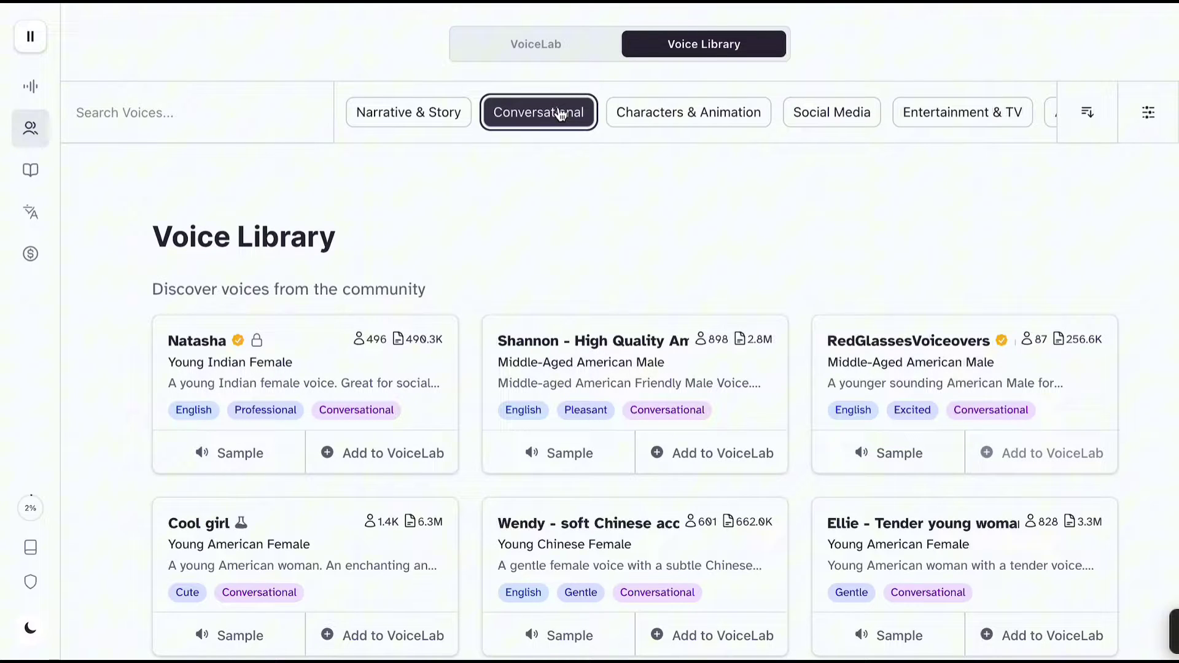
Filter the voices to Female, Young and Voice Design
{"action": "left_click", "coordinate": [1148, 112]}
{"action": "left_click", "coordinate": [454, 179]}
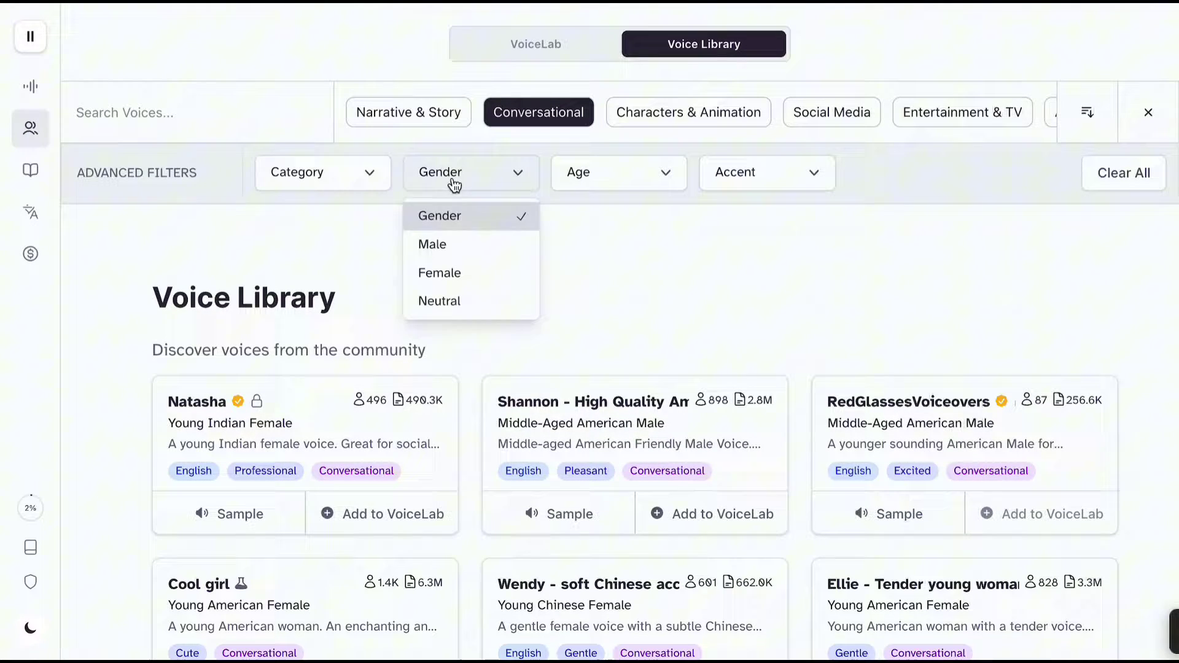
{"action": "left_click", "coordinate": [479, 273]}
{"action": "left_click", "coordinate": [636, 180]}
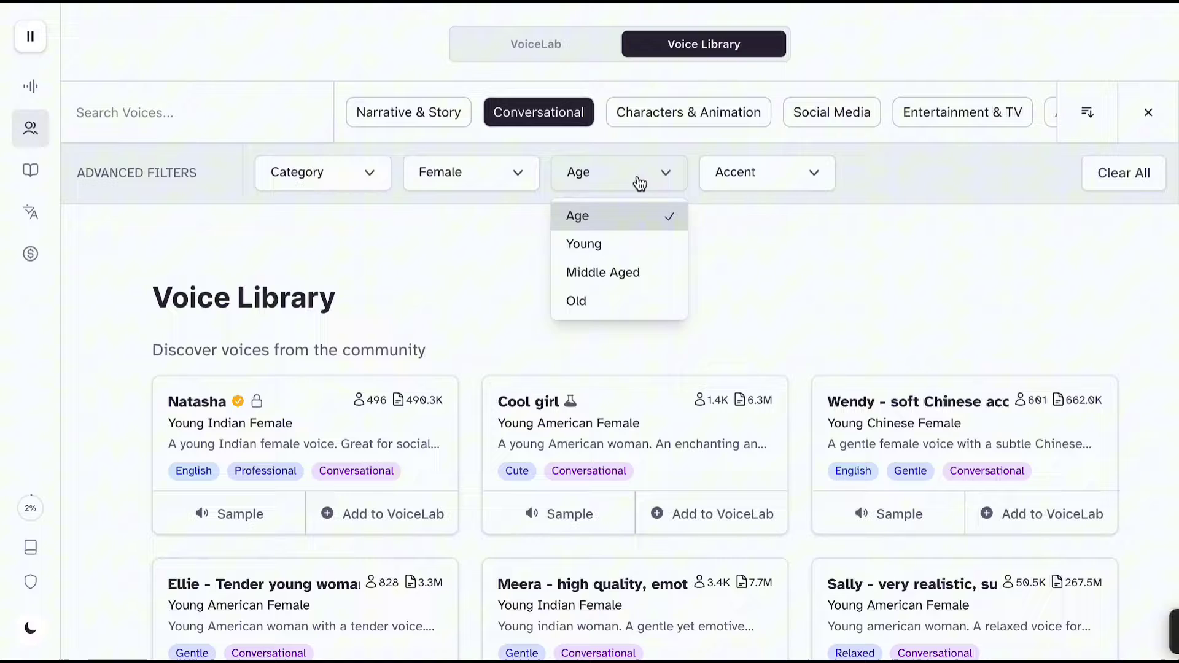
{"action": "left_click", "coordinate": [622, 245]}
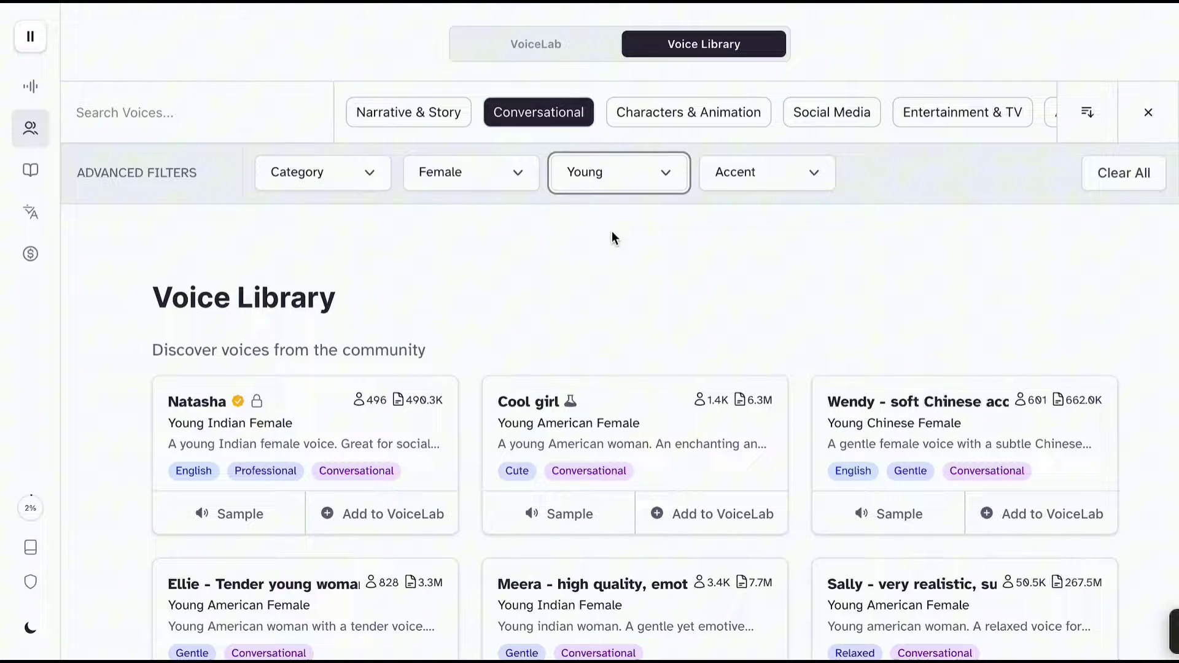
{"action": "left_click", "coordinate": [363, 172]}
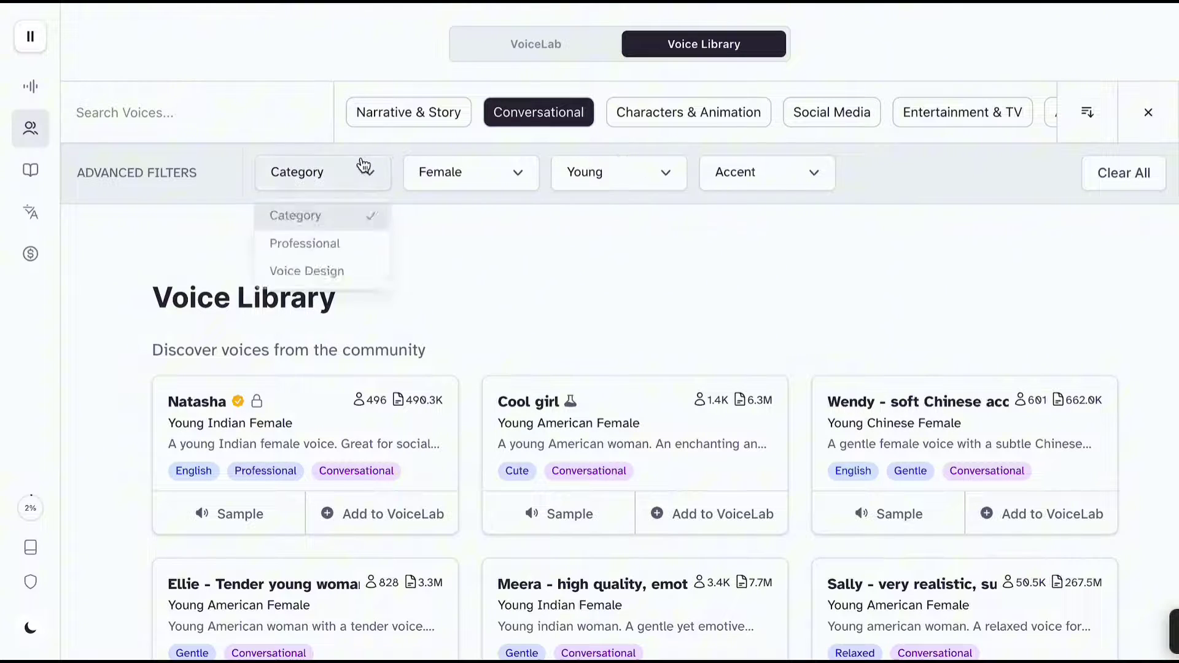
{"action": "left_click", "coordinate": [361, 272]}
Play the preview of 'Ellie - Tender young woman'
{"action": "scroll", "coordinate": [543, 283], "scroll_direction": "down", "scroll_amount": 1}
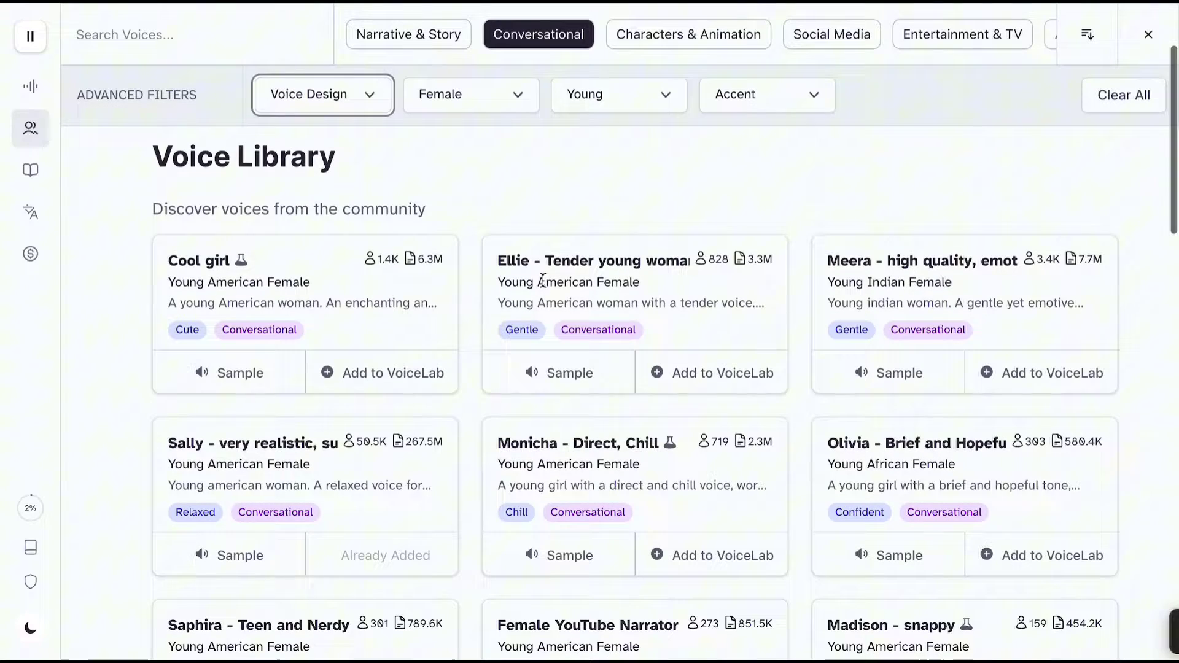
{"action": "left_click", "coordinate": [549, 371]}
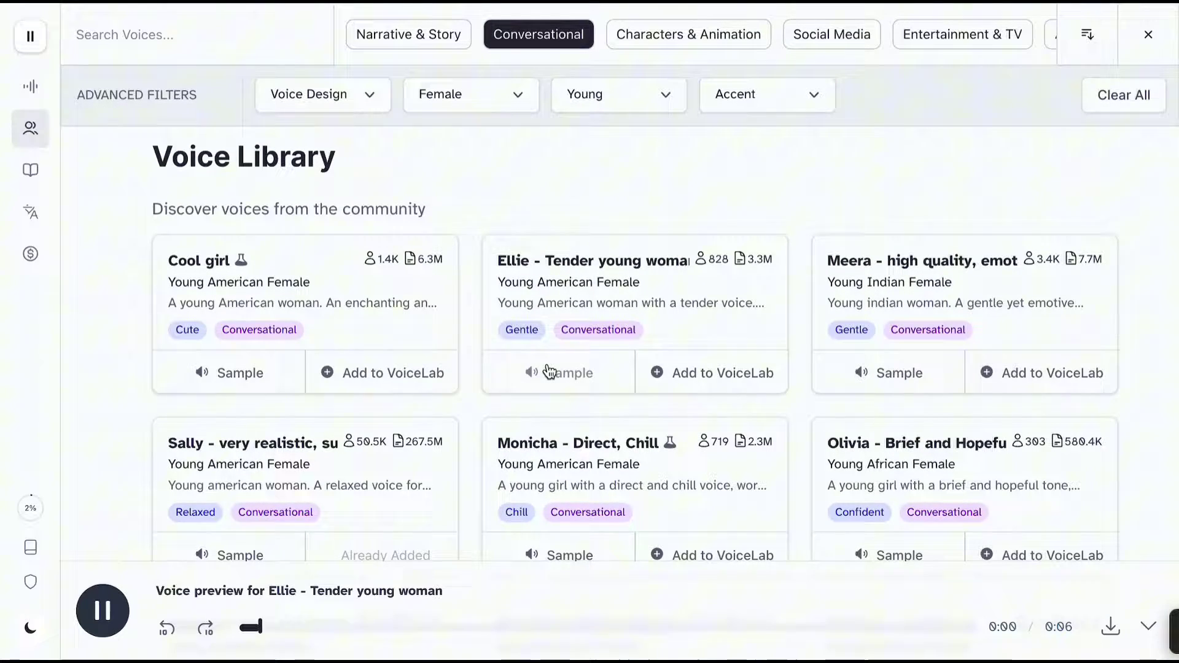
{"action": "scroll", "coordinate": [549, 372], "scroll_direction": "down", "scroll_amount": 2}
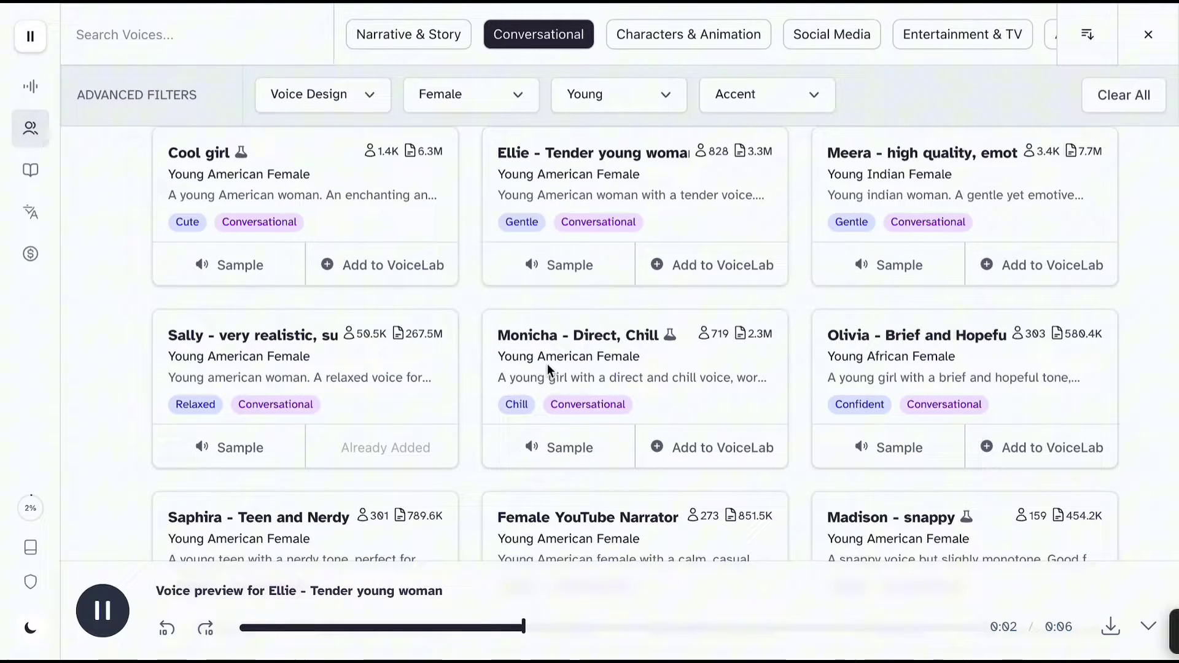
Add 'Ellie - Tender young woman' to VoiceLab under its default name
{"action": "left_click", "coordinate": [694, 267]}
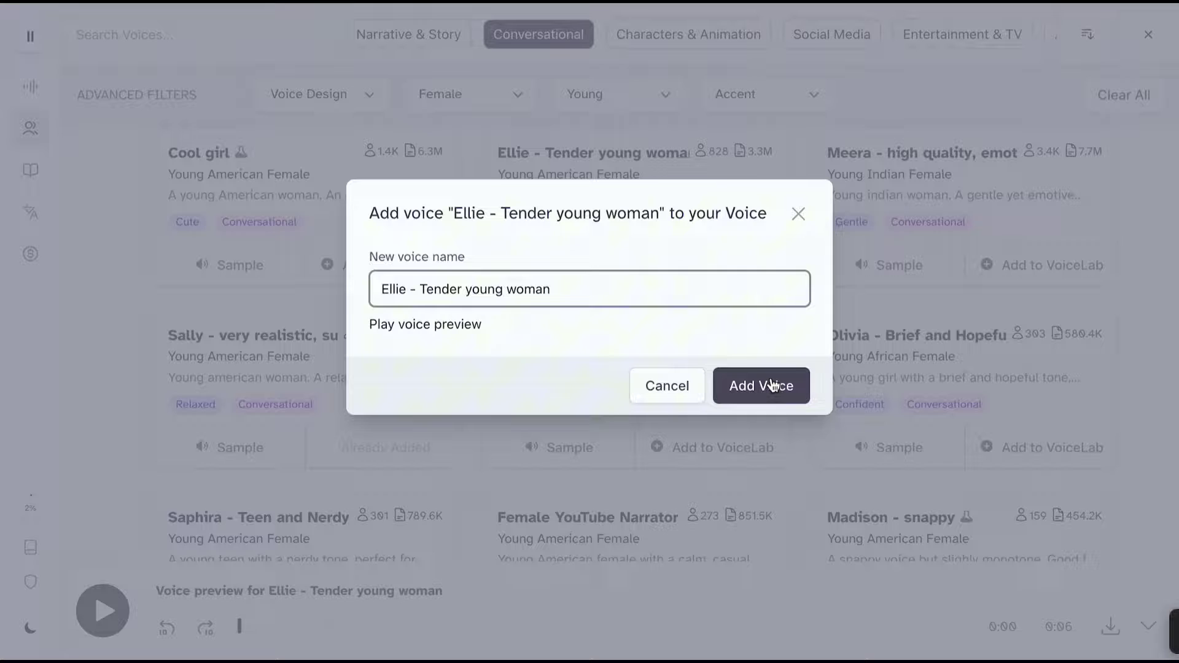
{"action": "left_click", "coordinate": [772, 384]}
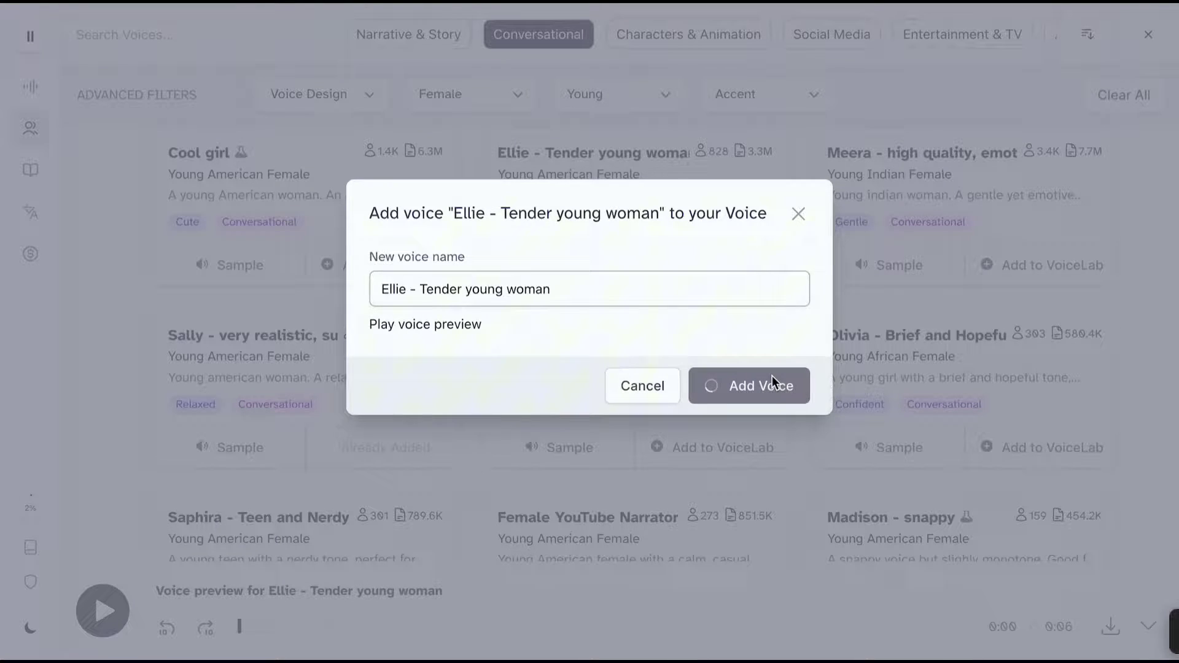
{"action": "left_click", "coordinate": [774, 381]}
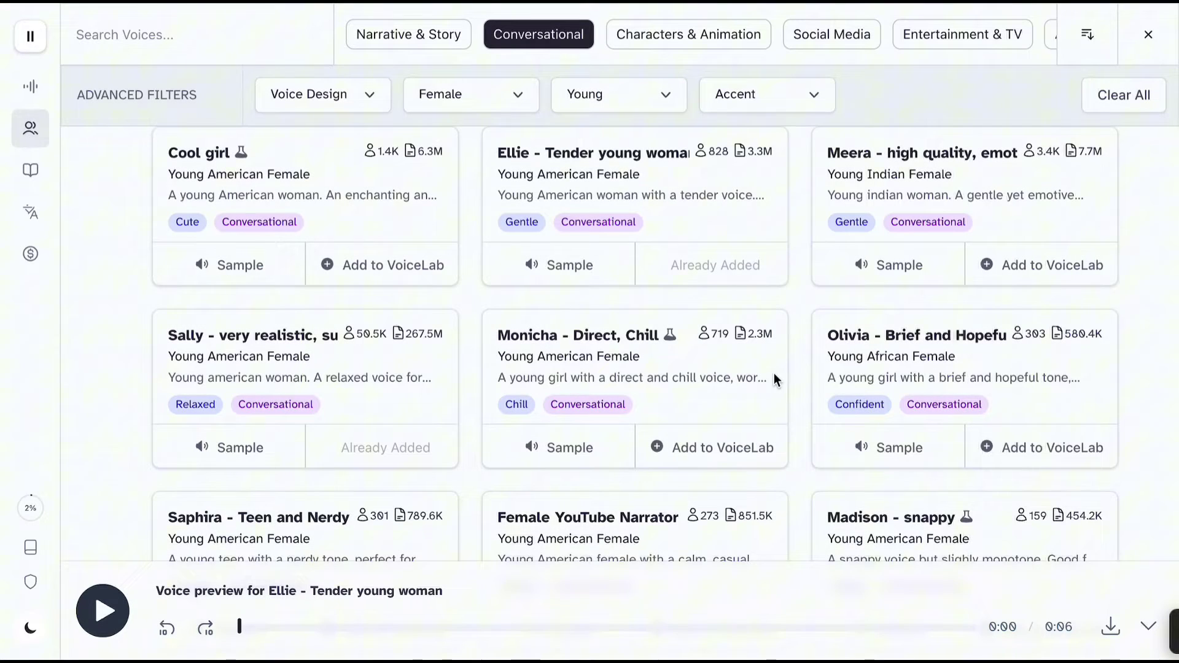
{"action": "scroll", "coordinate": [773, 372], "scroll_direction": "up", "scroll_amount": 5}
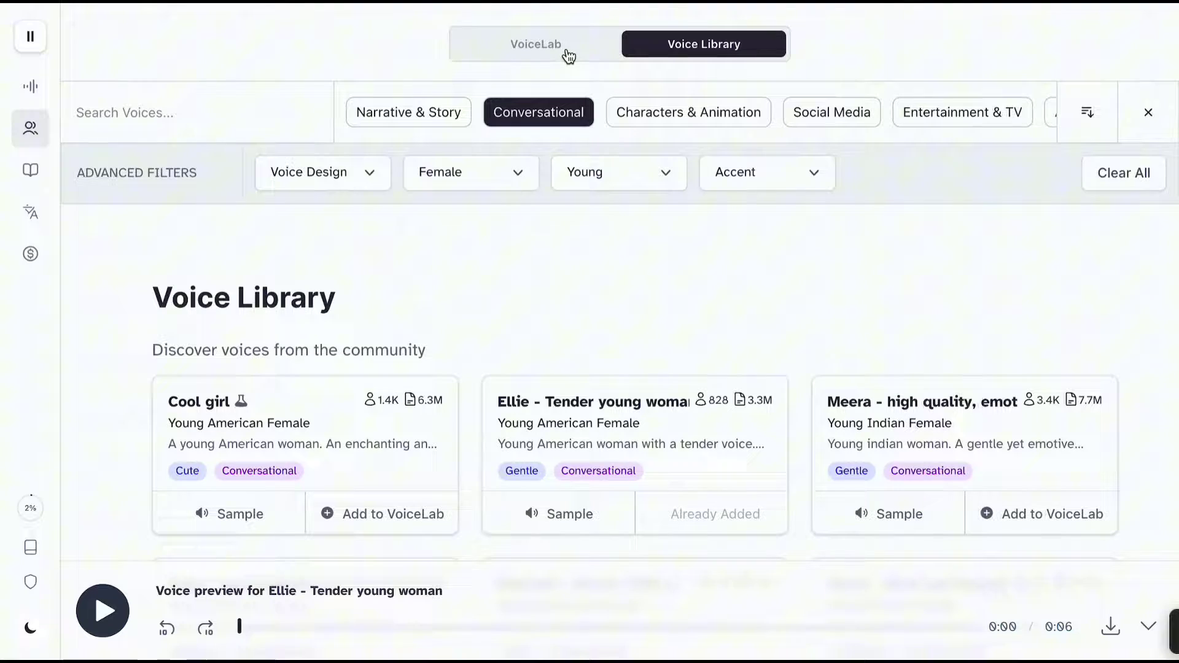
Use Ellie for text to speech and expand its Stability, Clarity and Style settings
{"action": "left_click", "coordinate": [566, 46]}
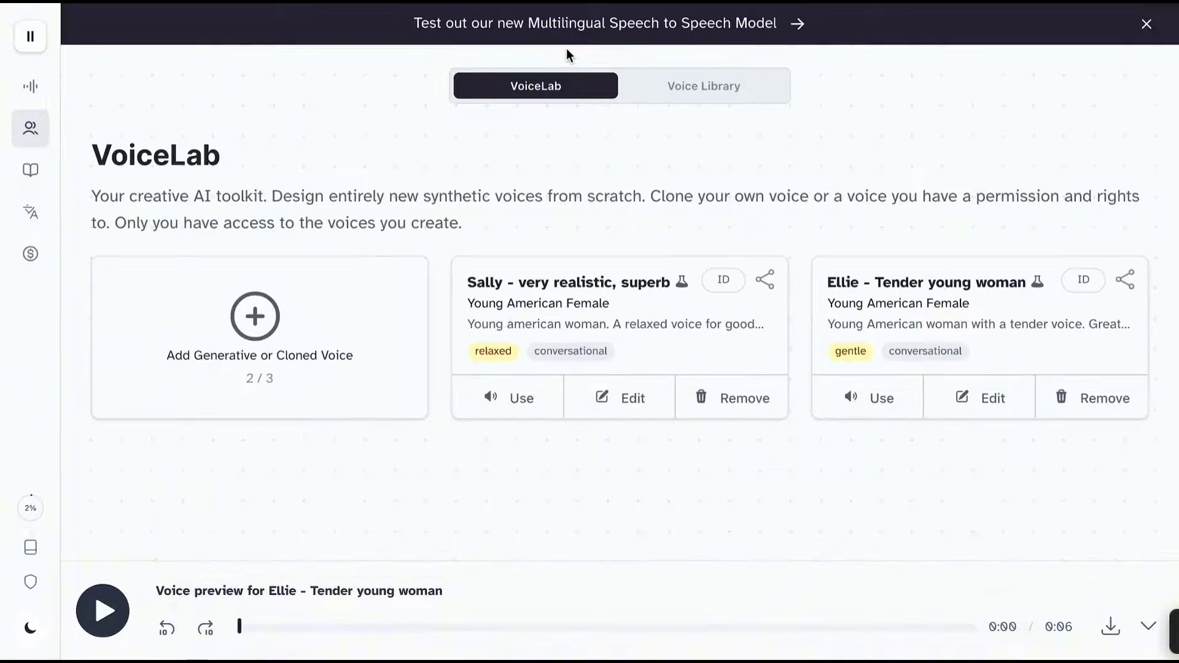
{"action": "left_click", "coordinate": [870, 399]}
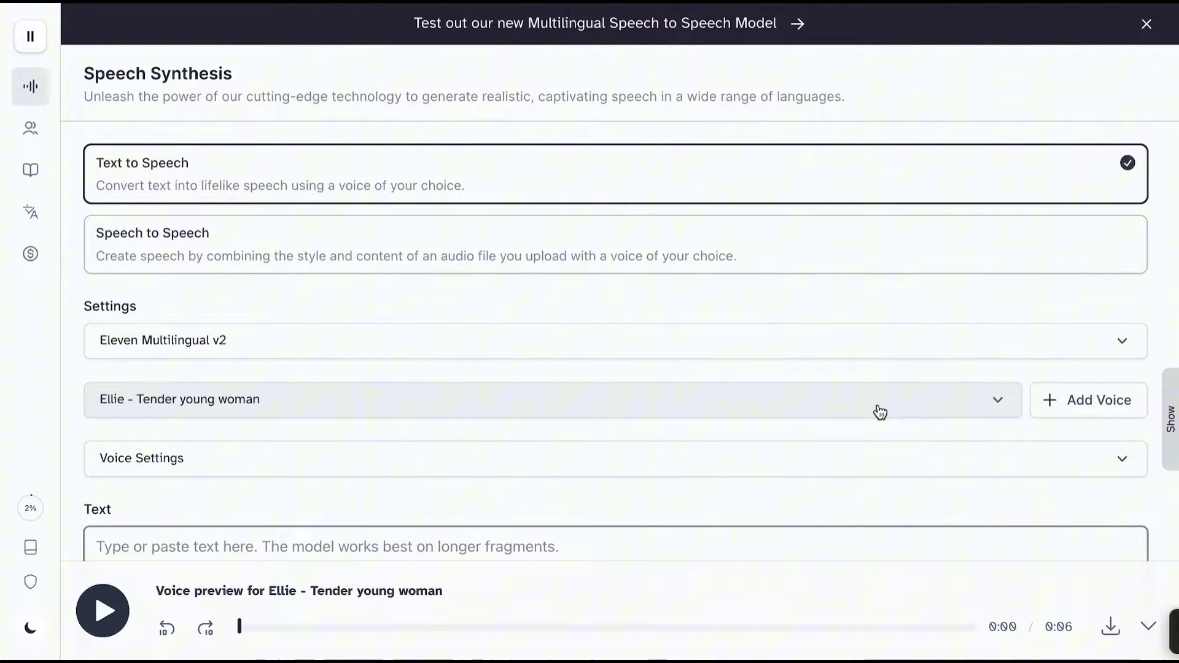
{"action": "scroll", "coordinate": [879, 412], "scroll_direction": "down", "scroll_amount": 3}
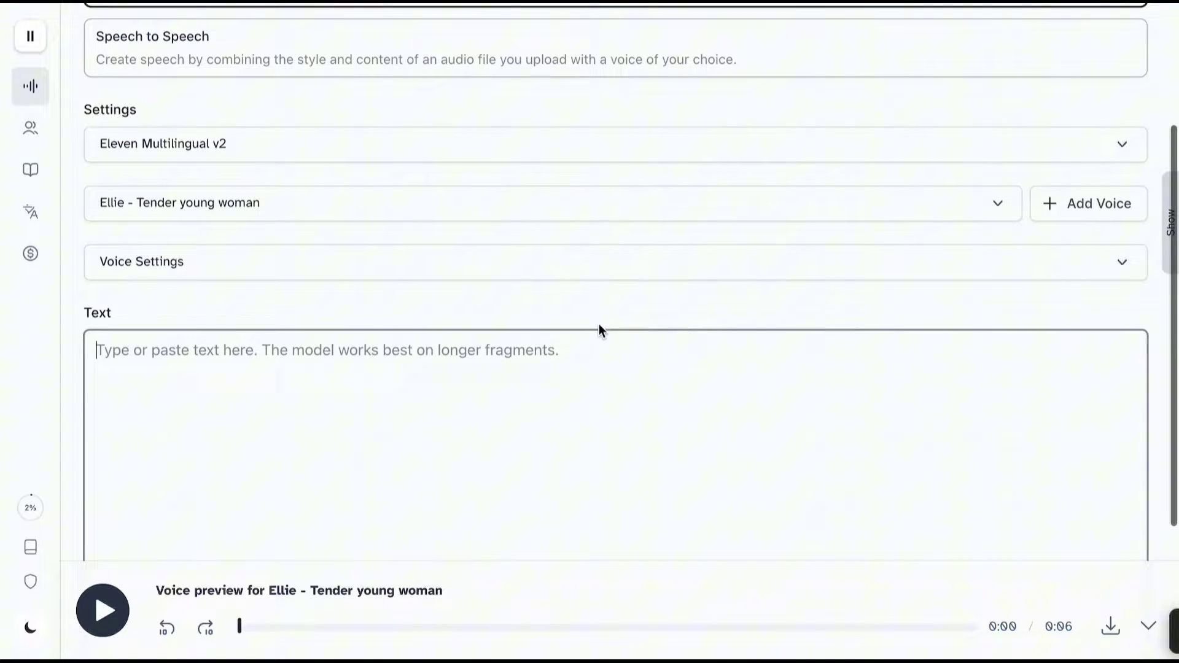
{"action": "left_click", "coordinate": [443, 266]}
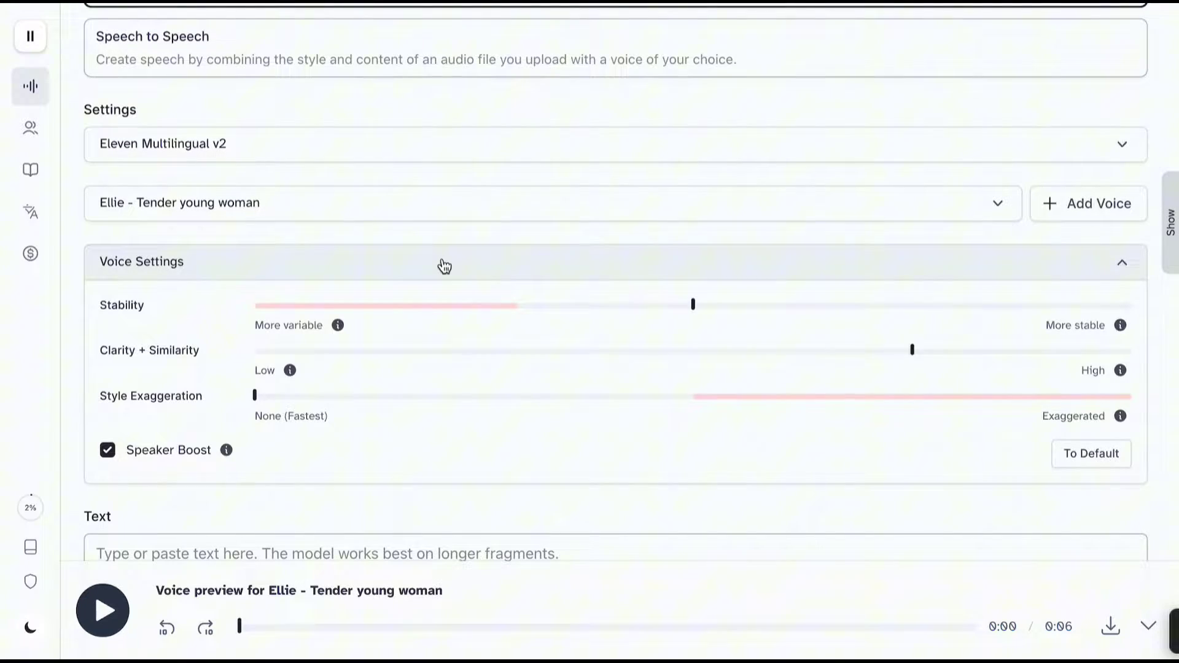
Paste the beach-trip paragraph, generate it in Ellie's voice, and play the 0:33 clip
{"action": "left_click", "coordinate": [443, 266]}
{"action": "left_click", "coordinate": [436, 370]}
{"action": "type", "text": "Hey there! How's it going? I hope you're having a fantastic day. You know, I was just thinking about that awesome trip we took last summer. Remember how we all piled into the car and headed to the beach? Man, those were some good times. I can still feel the sand between my toes and taste the salty ocean breeze. And how about that barbecue we had on the beach? The smell of grilled burgers and hotdogs still makes my mouth water. Ah, memories! Anyway, what have you been up to lately? Anything exciting happening in your world?"}
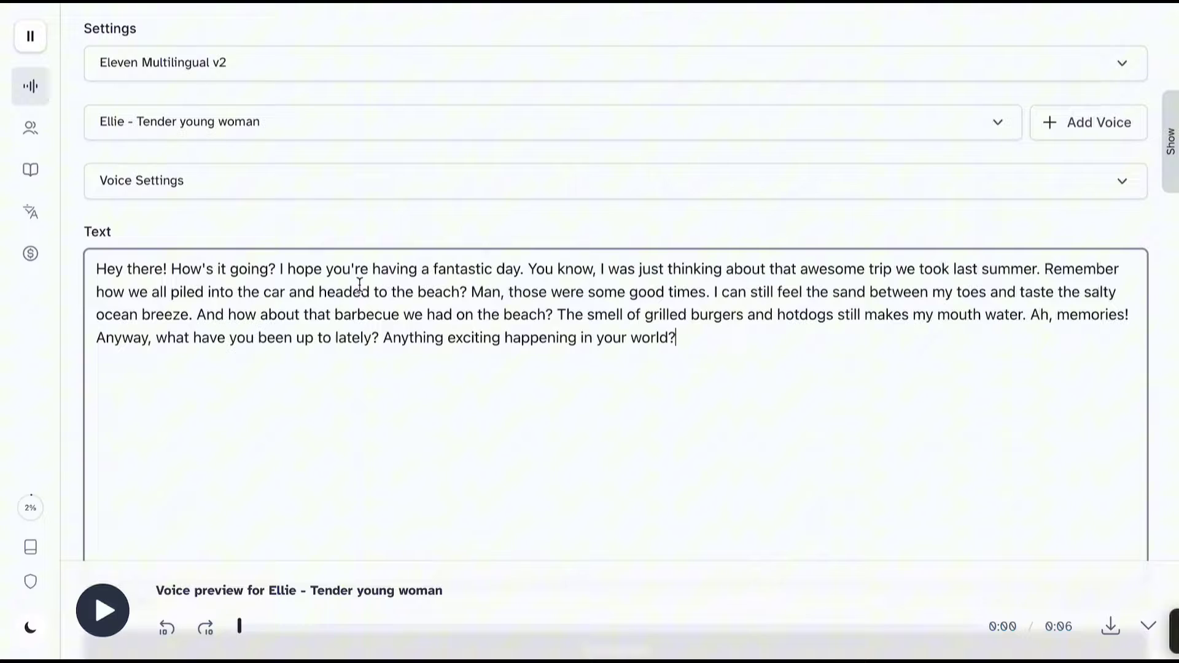
{"action": "scroll", "coordinate": [437, 367], "scroll_direction": "down", "scroll_amount": 3}
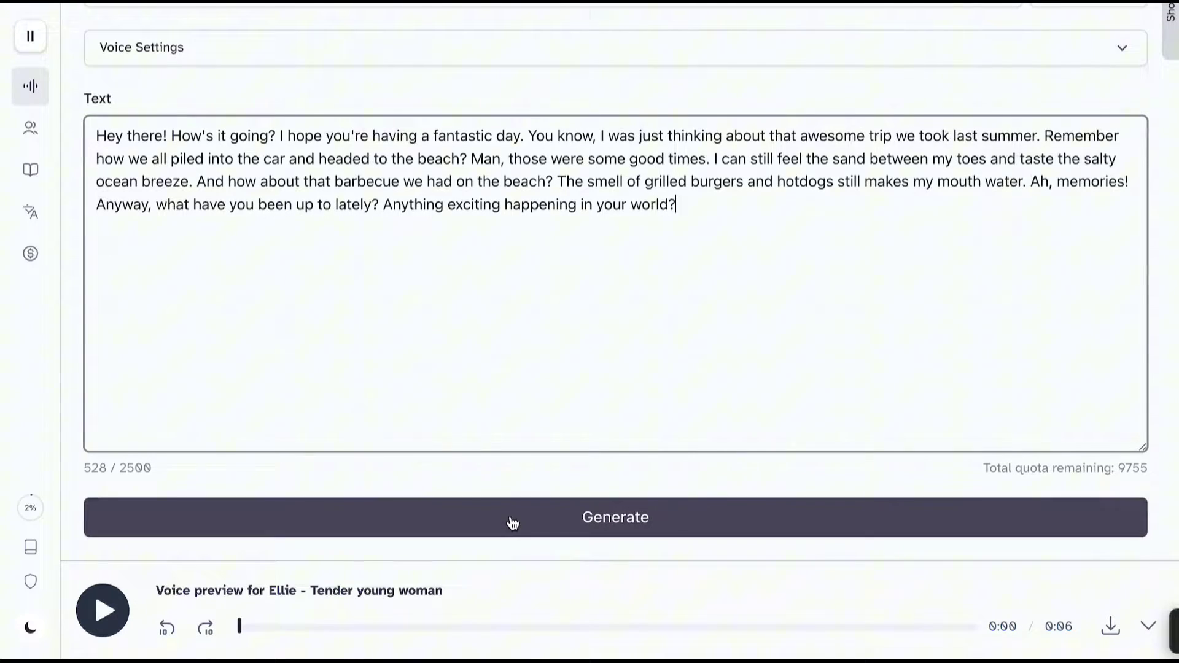
{"action": "left_click", "coordinate": [513, 519]}
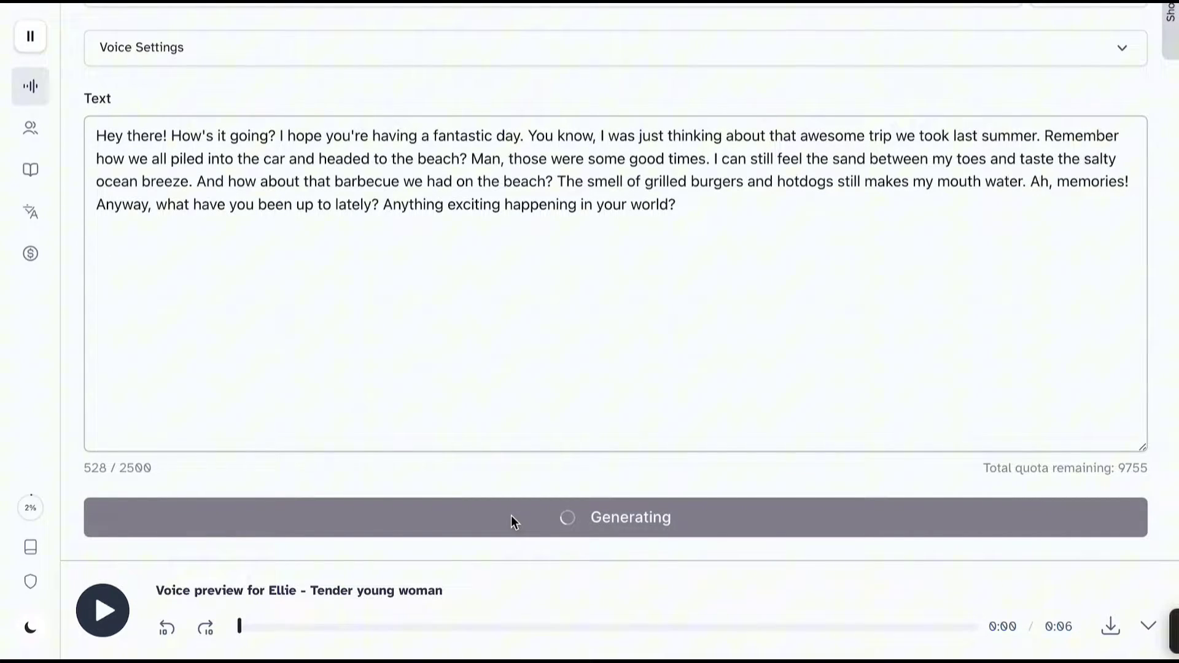
{"action": "left_click", "coordinate": [102, 611]}
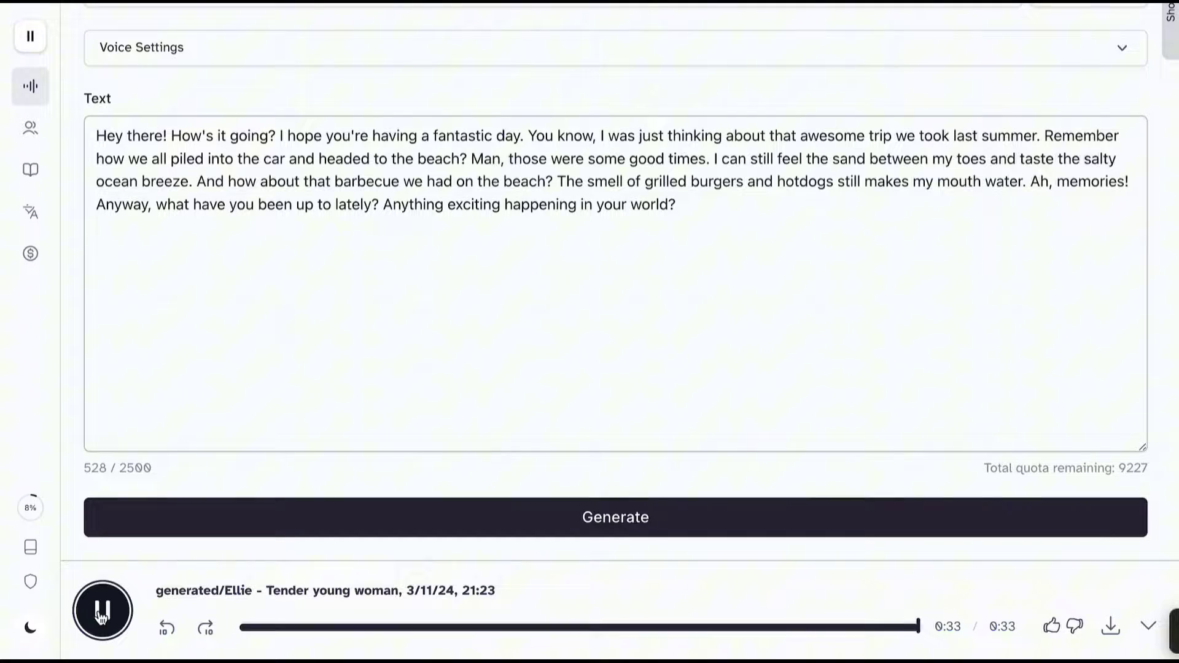
Copy the share link for the Sally voice to the clipboard
{"action": "scroll", "coordinate": [80, 369], "scroll_direction": "up", "scroll_amount": 7}
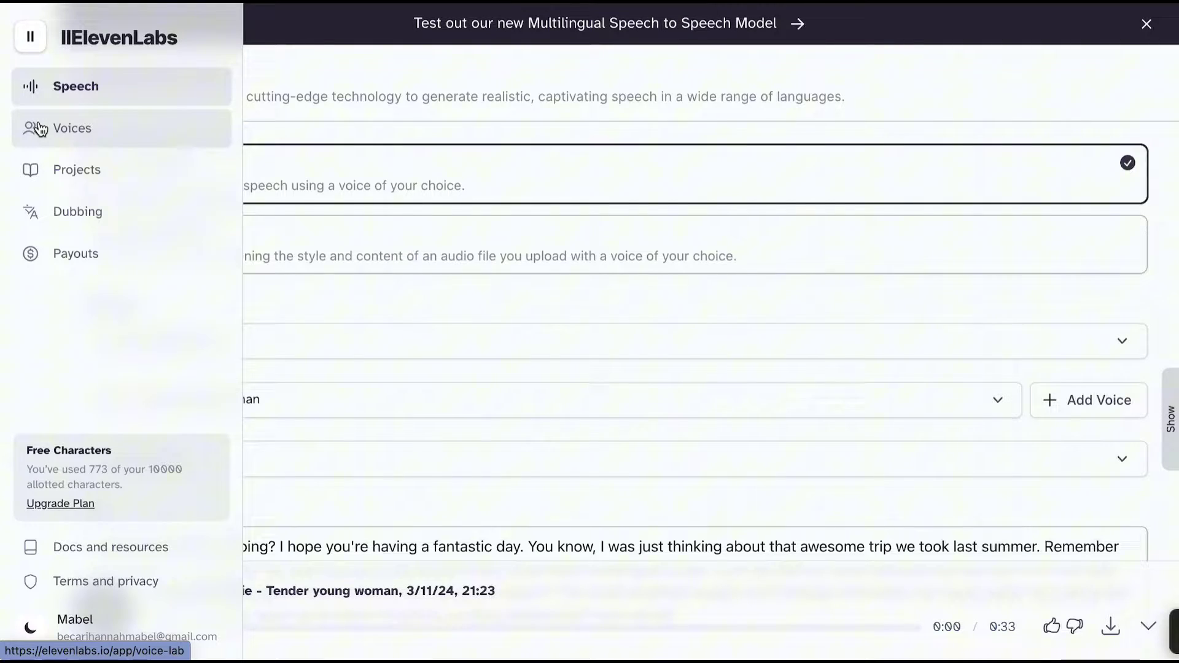
{"action": "left_click", "coordinate": [39, 127]}
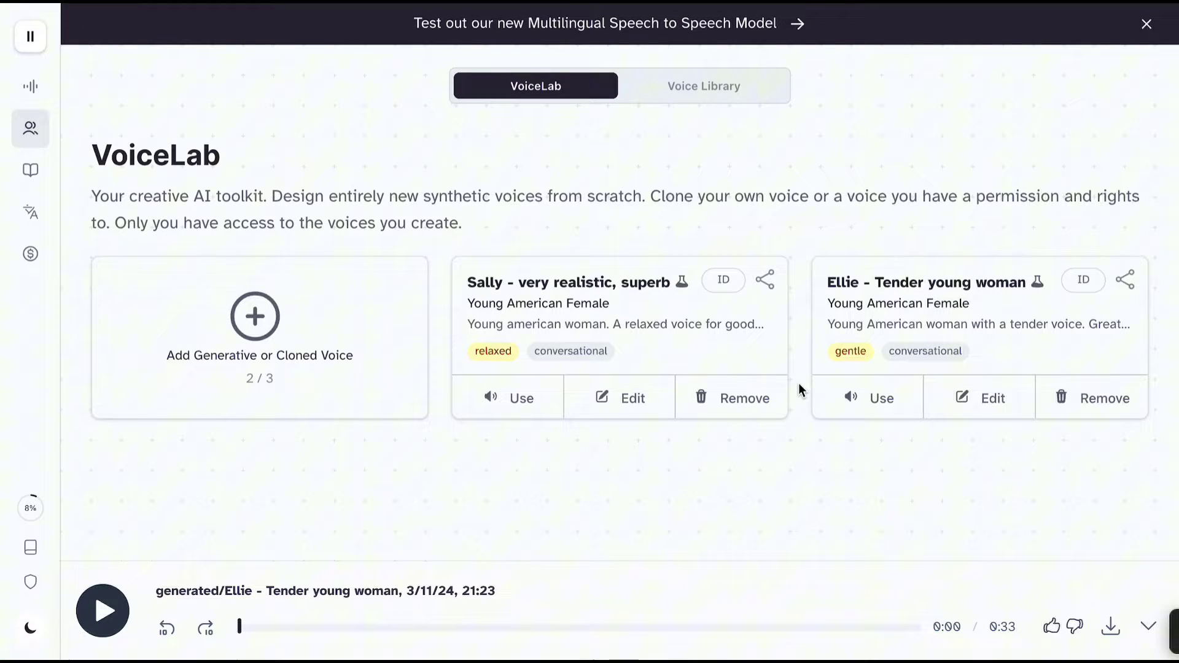
{"action": "left_click", "coordinate": [766, 282]}
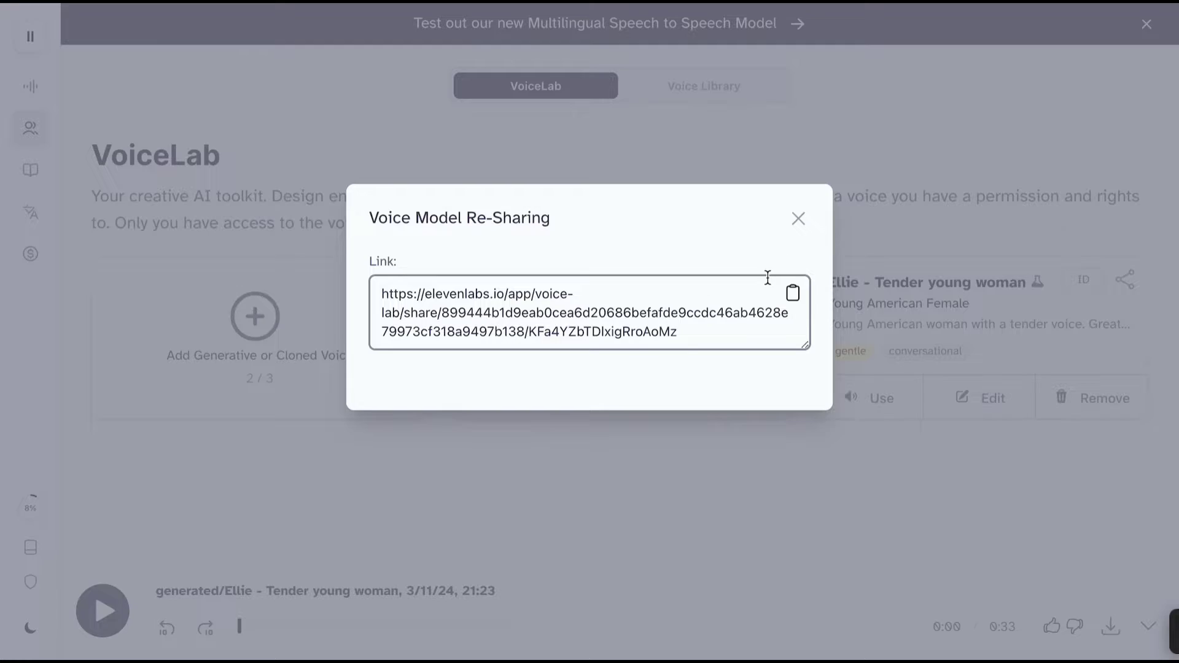
{"action": "left_click", "coordinate": [793, 295]}
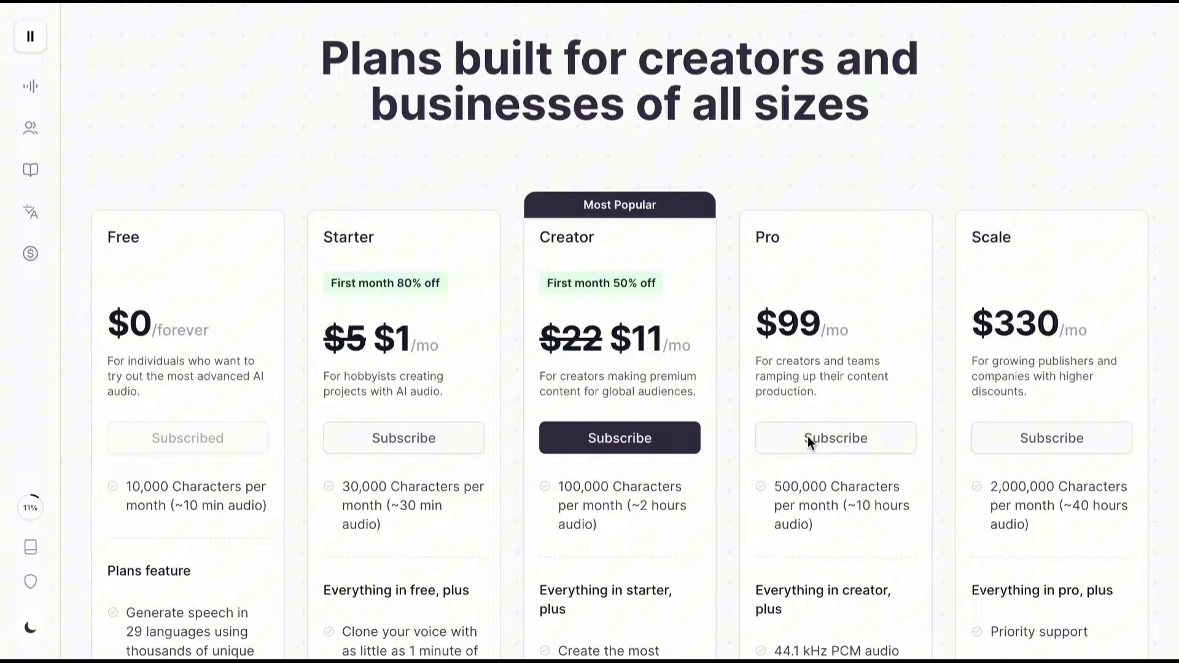
Scroll through the ElevenLabs subscription plans and the Payouts page
{"action": "scroll", "coordinate": [808, 439], "scroll_direction": "down", "scroll_amount": 3}
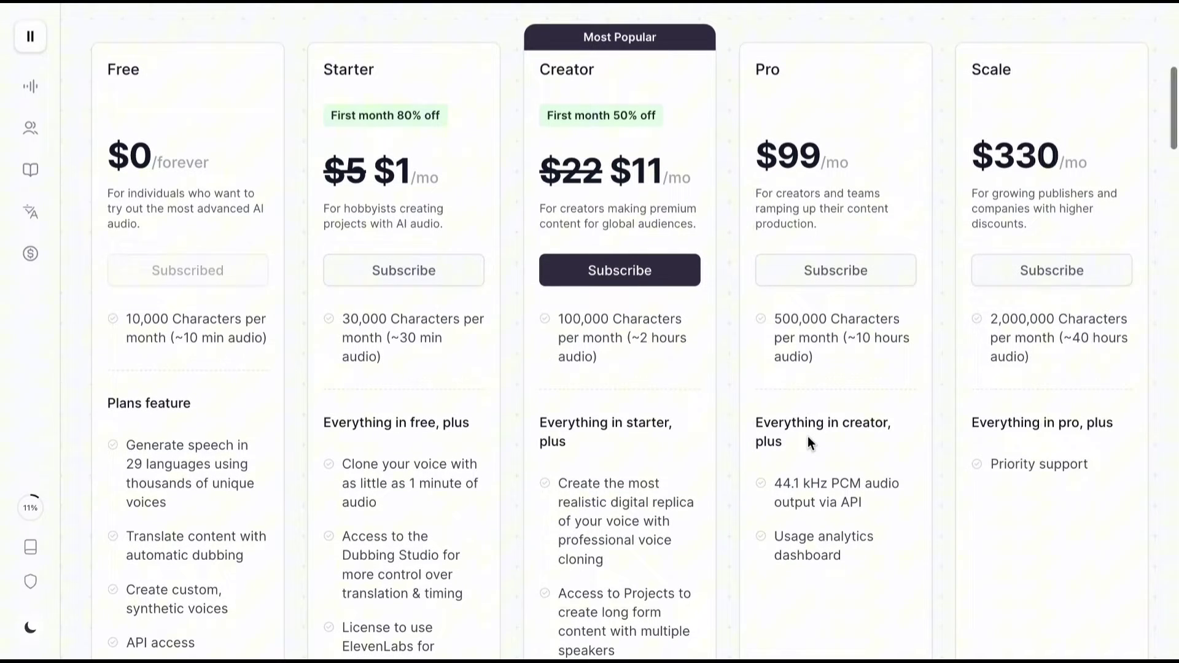
{"action": "scroll", "coordinate": [808, 441], "scroll_direction": "down", "scroll_amount": 1}
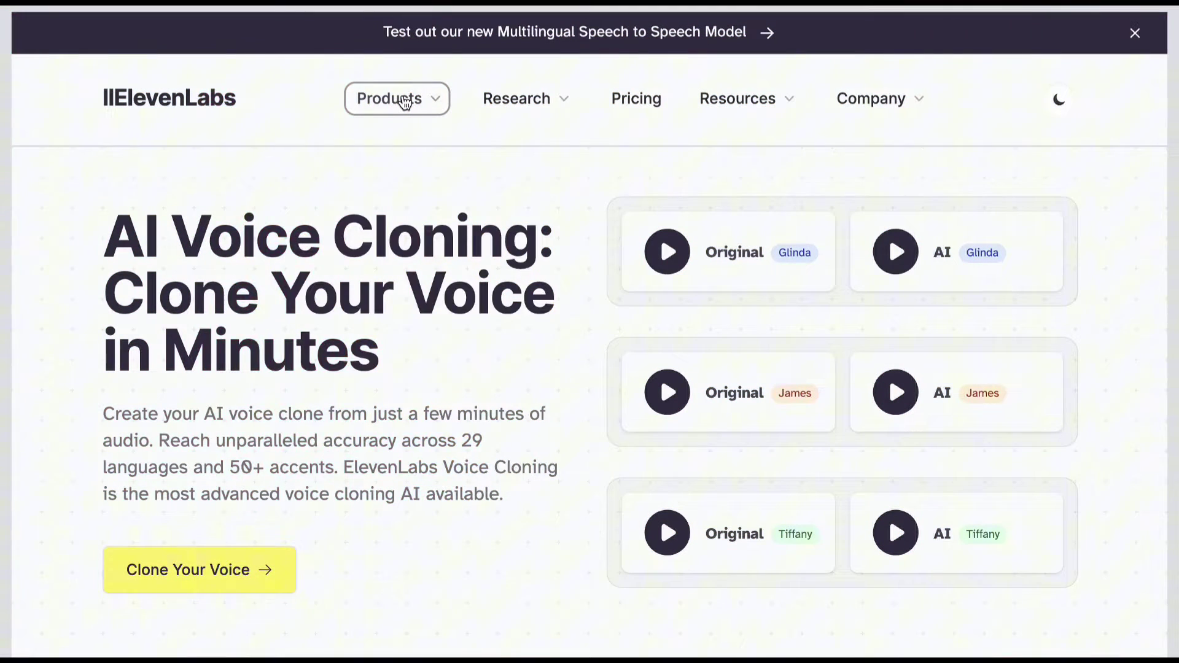
{"action": "mouse_move", "coordinate": [399, 99]}
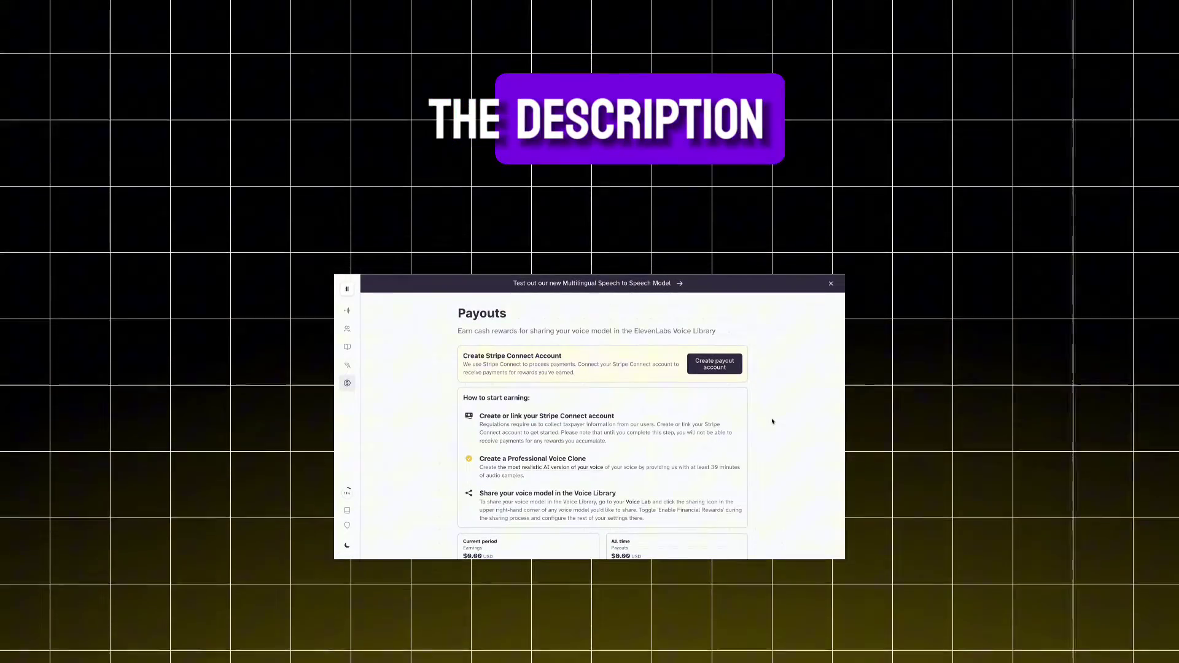
{"action": "scroll", "coordinate": [773, 421], "scroll_direction": "down", "scroll_amount": 3}
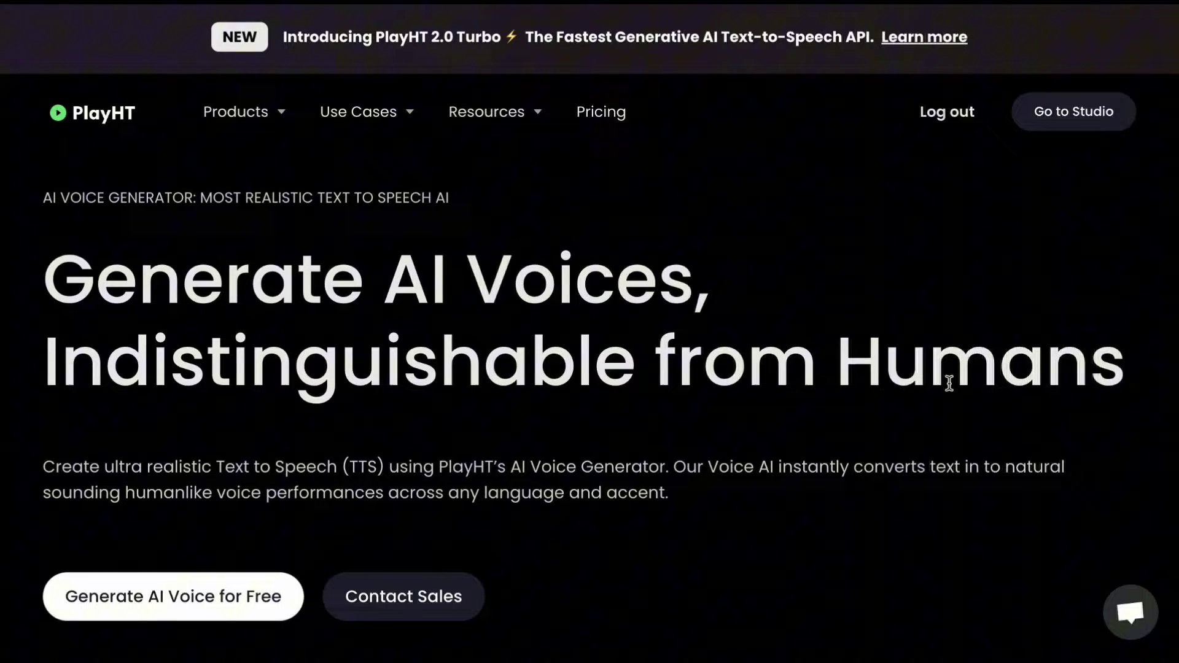
Start PlayHT's free AI voice generator to reach the Studio editor
{"action": "left_click", "coordinate": [175, 593]}
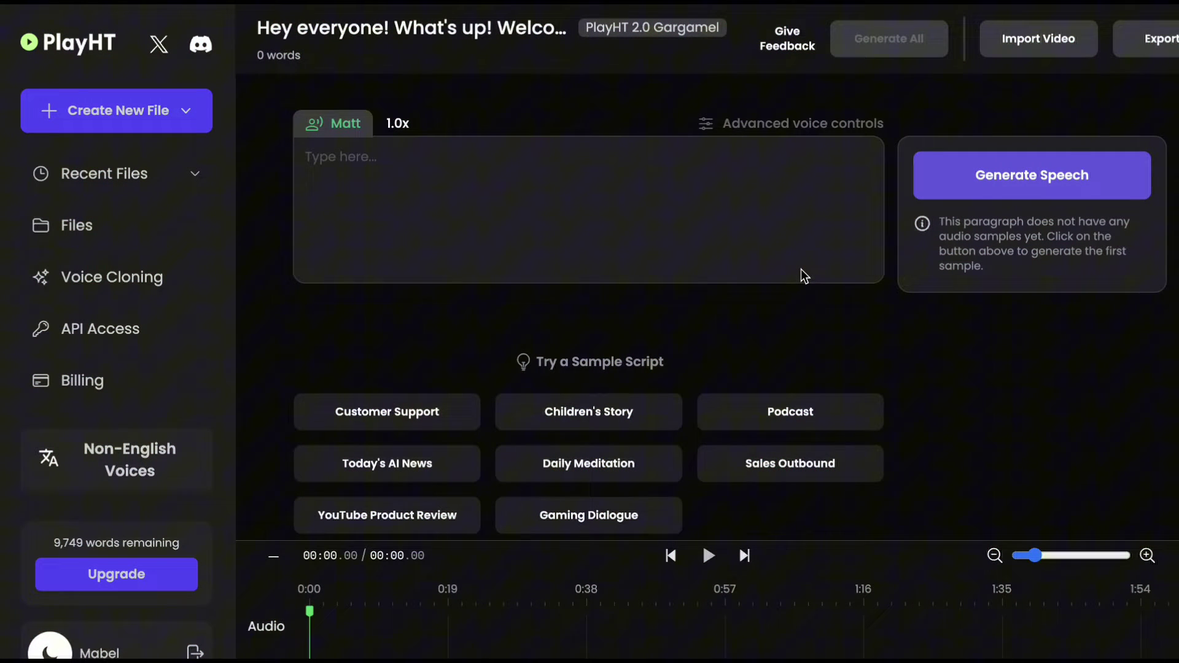
Load the YouTube Product Review sample script and generate it in Matt's voice
{"action": "left_click", "coordinate": [408, 516]}
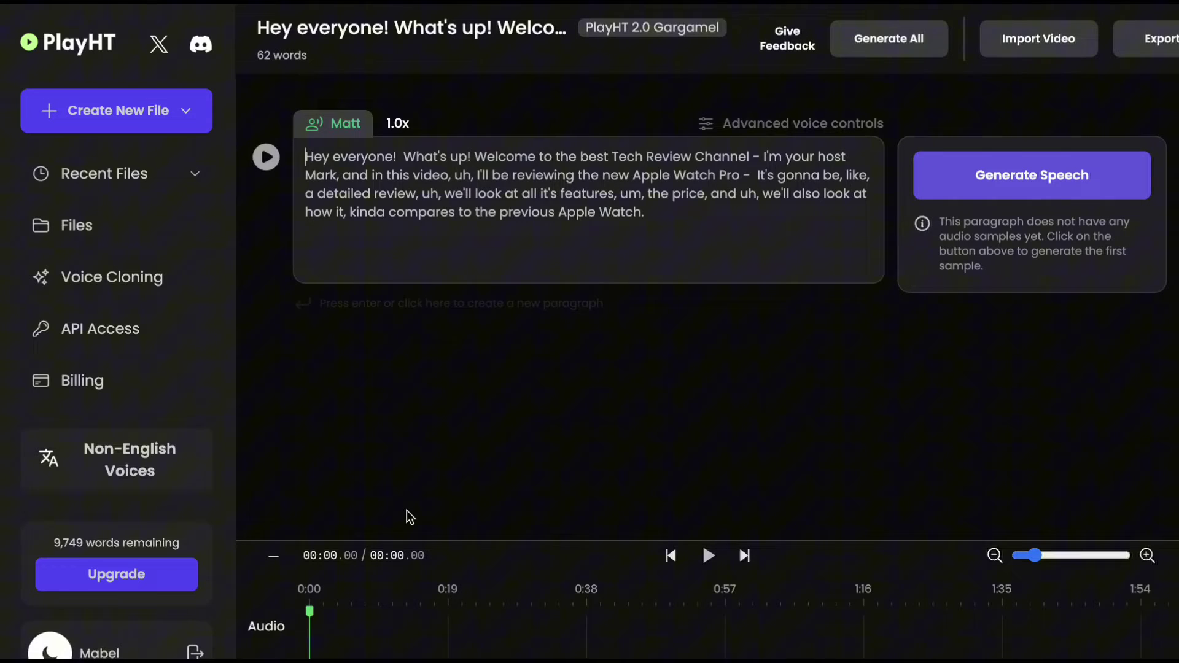
{"action": "left_click", "coordinate": [1030, 183]}
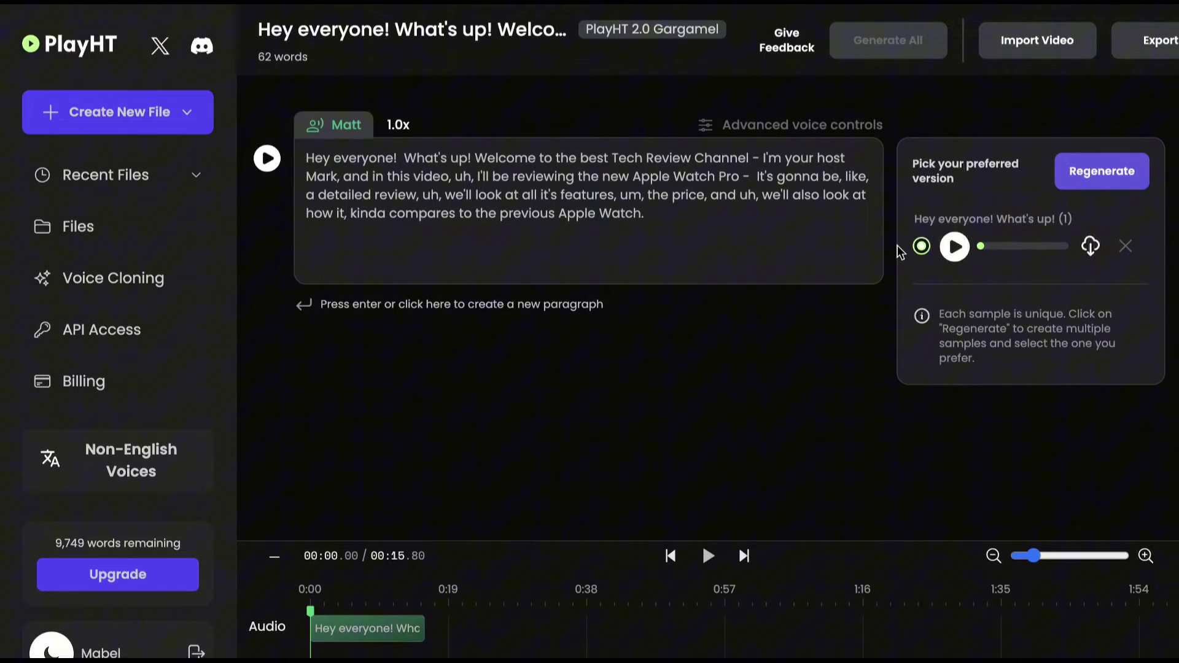
Choose William in the voice picker and apply it to all paragraphs
{"action": "left_click", "coordinate": [344, 123]}
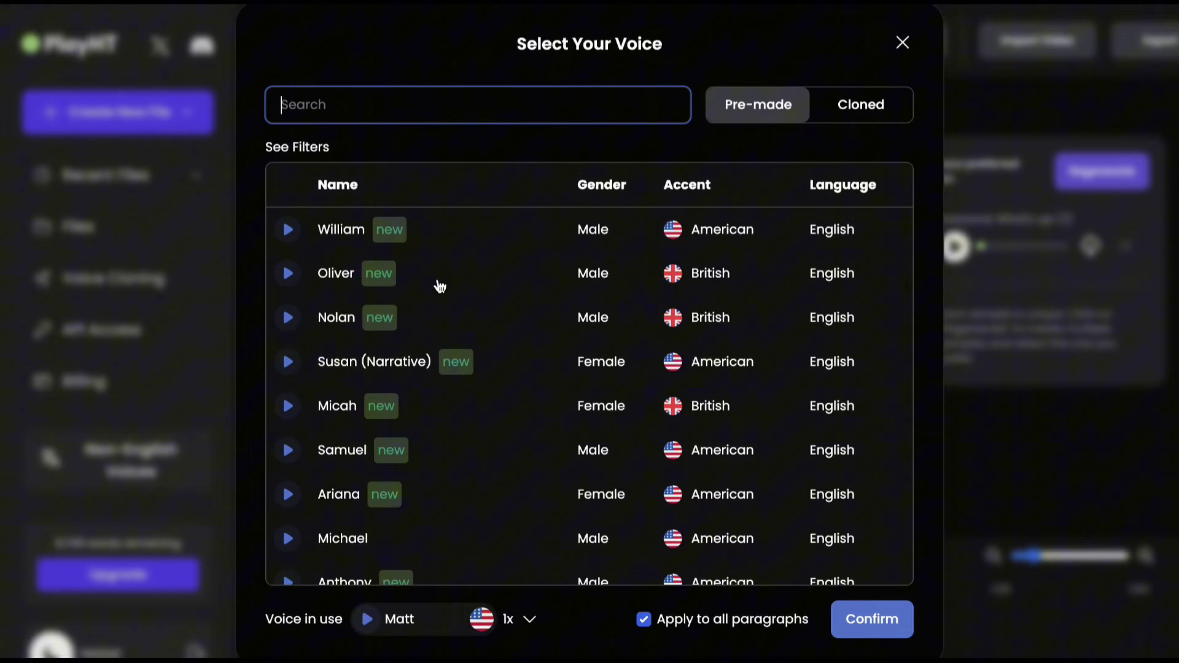
{"action": "scroll", "coordinate": [448, 326], "scroll_direction": "down", "scroll_amount": 1}
{"action": "left_click", "coordinate": [327, 208]}
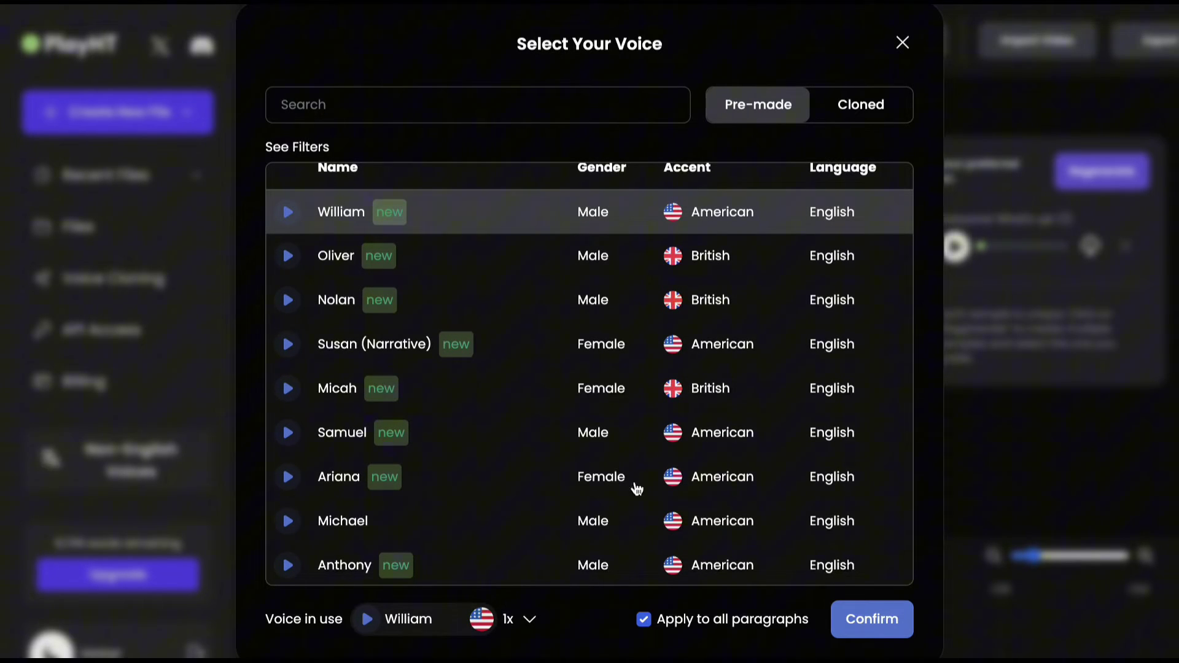
{"action": "left_click", "coordinate": [857, 621]}
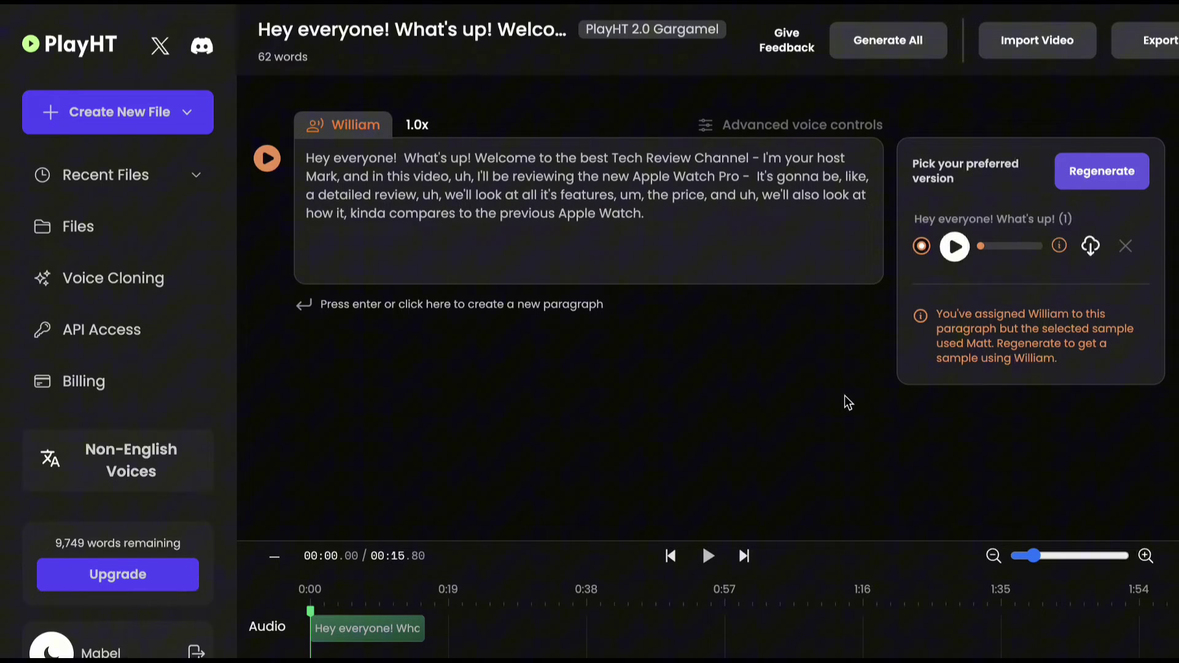
Split the script into separate 'Hey everyone!', 'What's up!' and Welcome paragraphs
{"action": "left_click", "coordinate": [400, 157]}
{"action": "key", "text": "Return"}
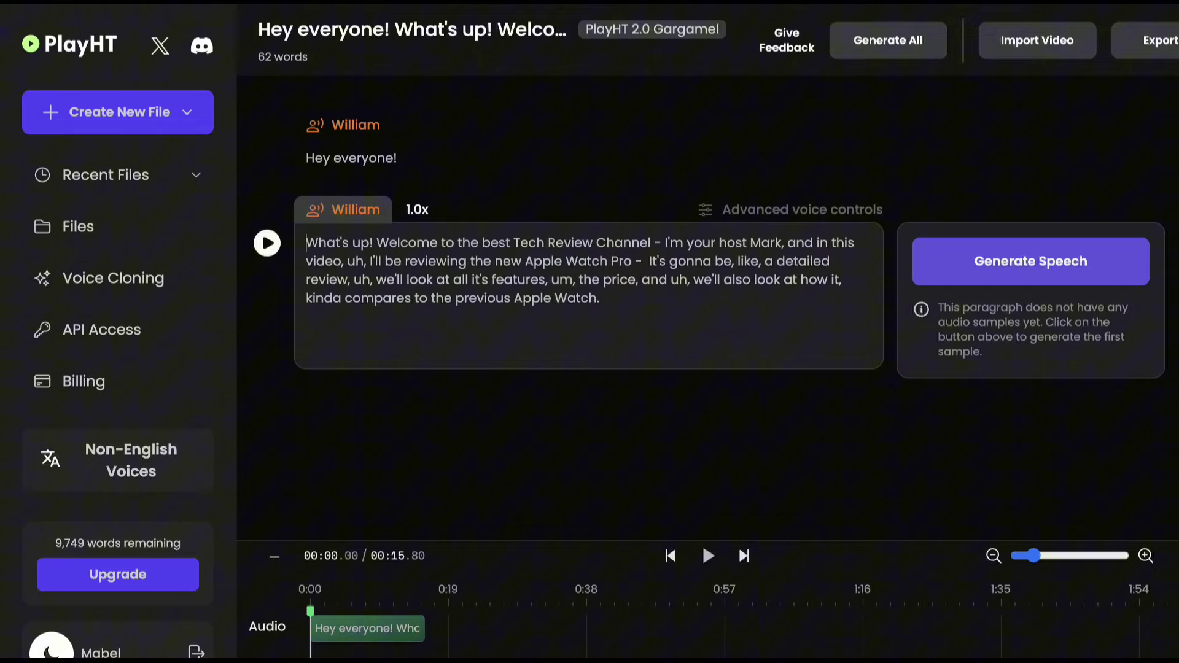
{"action": "left_click", "coordinate": [377, 243]}
{"action": "key", "text": "Return"}
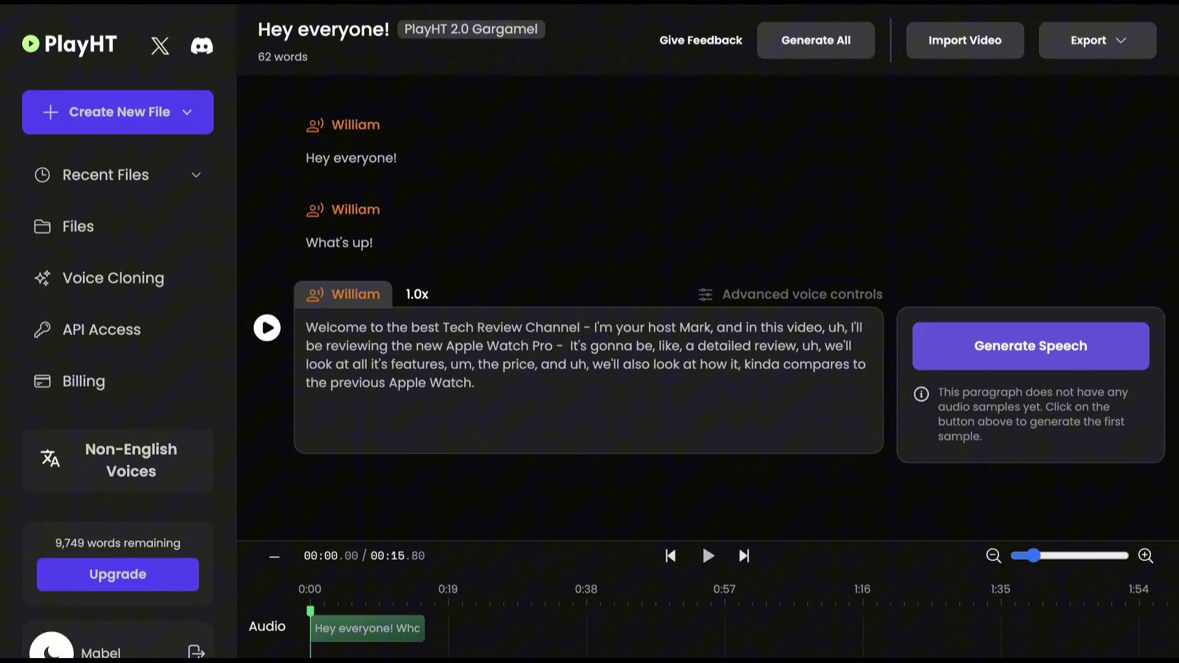
Generate speech for all three paragraphs and select each one in turn
{"action": "left_click", "coordinate": [823, 42]}
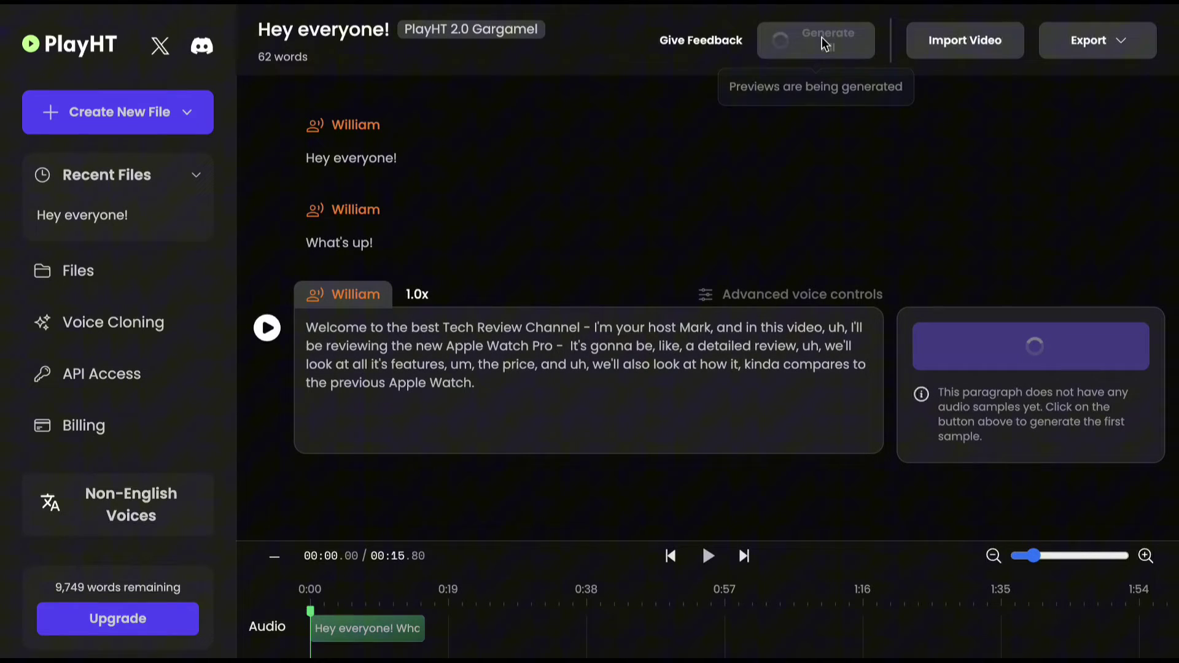
{"action": "left_click", "coordinate": [434, 163]}
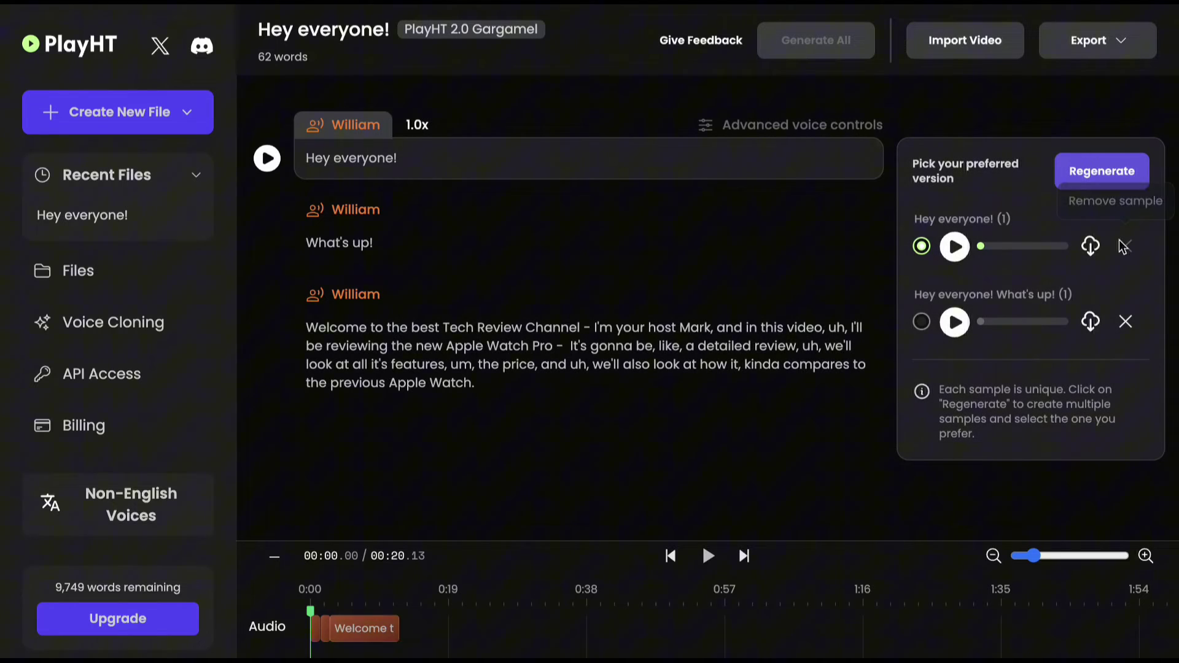
{"action": "left_click", "coordinate": [731, 257]}
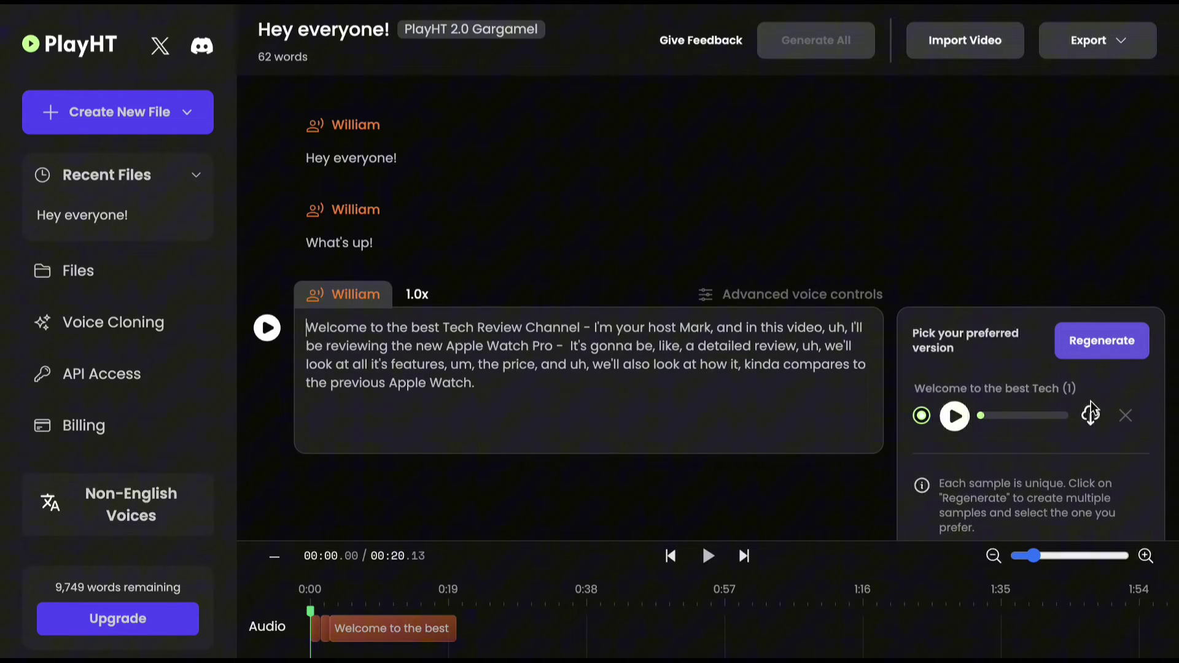
{"action": "left_click", "coordinate": [676, 240]}
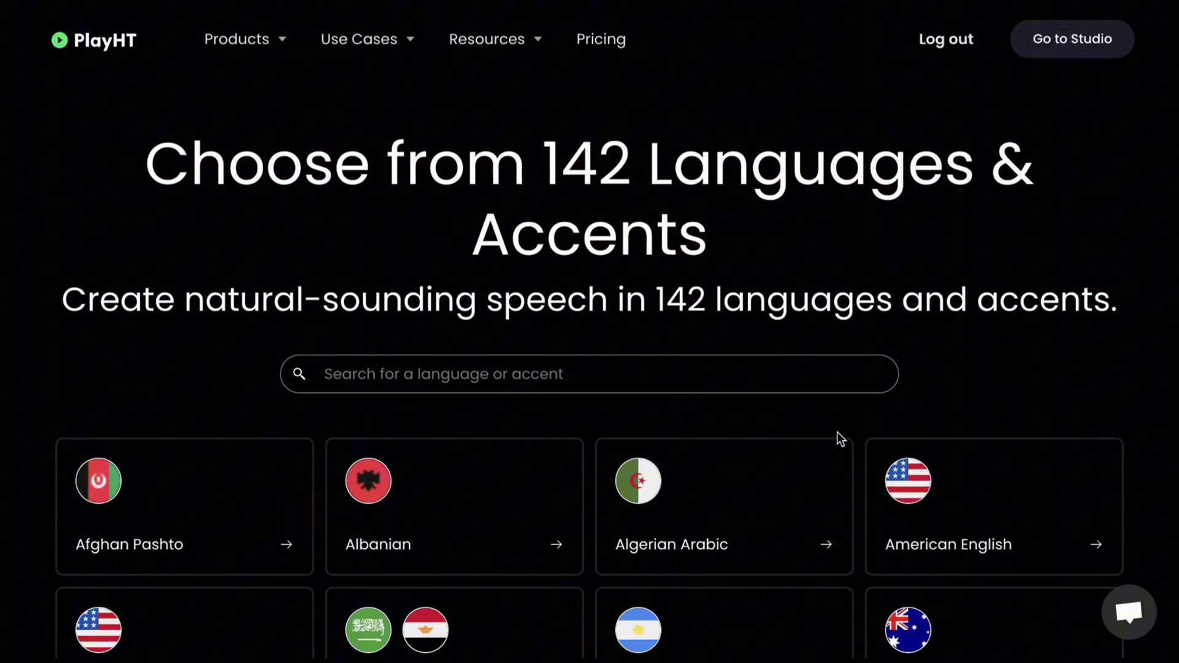
Scroll through the 142-language grid and the multilingual voice samples
{"action": "scroll", "coordinate": [838, 432], "scroll_direction": "down", "scroll_amount": 8}
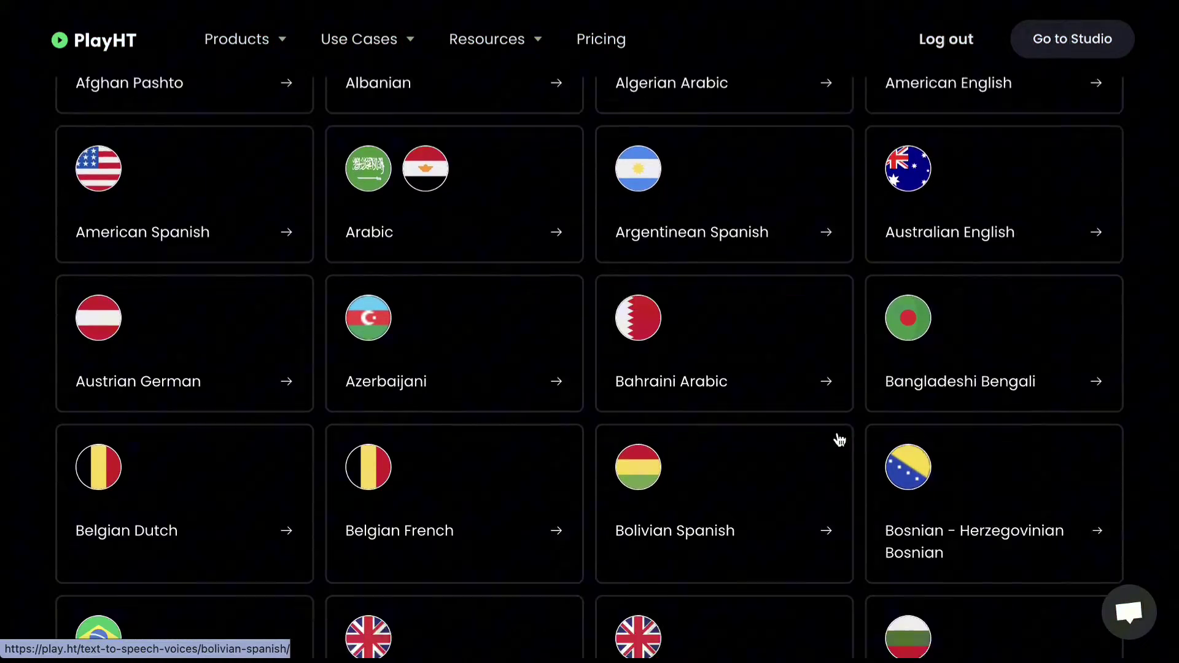
{"action": "scroll", "coordinate": [839, 439], "scroll_direction": "down", "scroll_amount": 7}
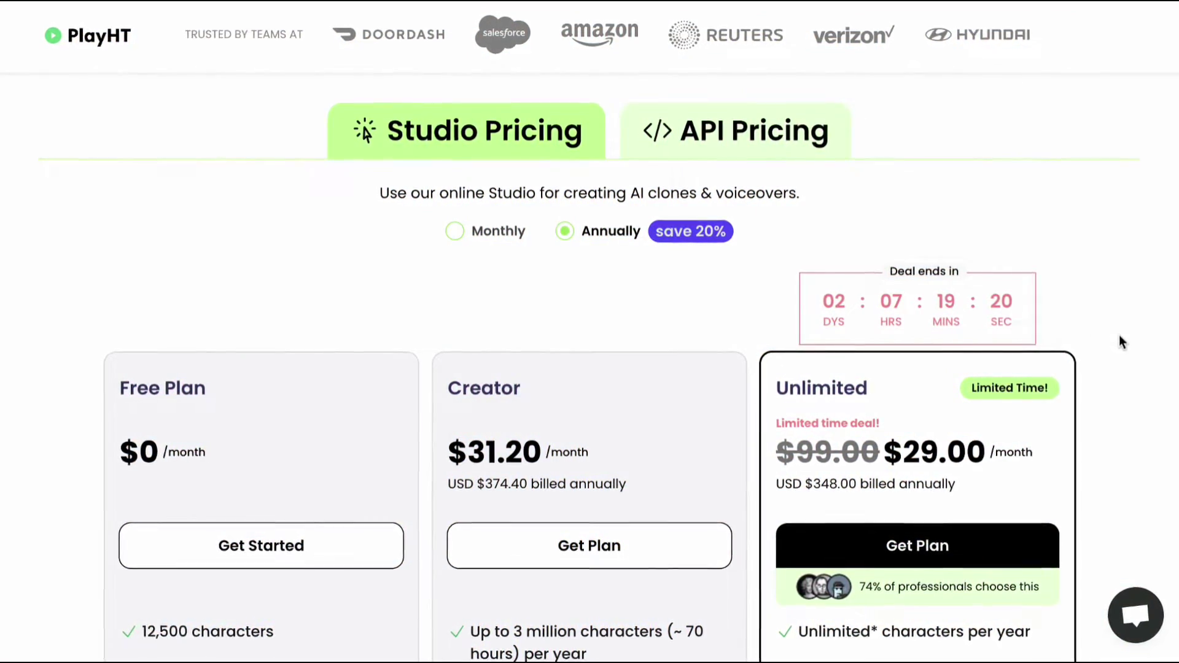
{"action": "scroll", "coordinate": [1119, 335], "scroll_direction": "down", "scroll_amount": 3}
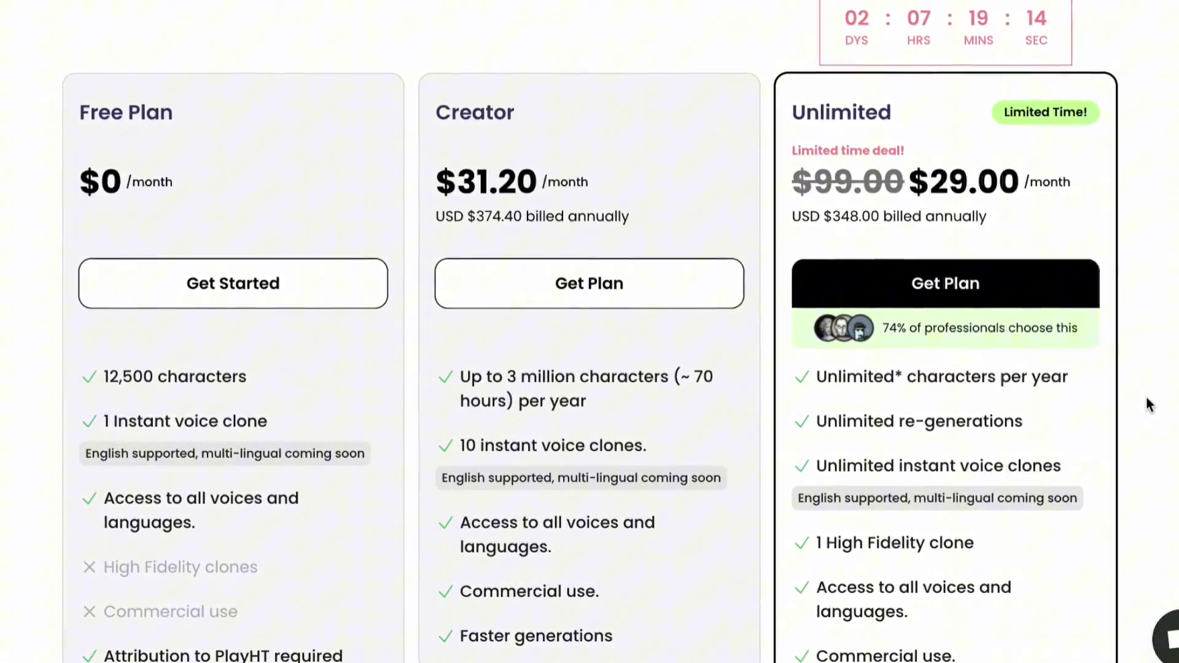
{"action": "scroll", "coordinate": [1159, 405], "scroll_direction": "down", "scroll_amount": 1}
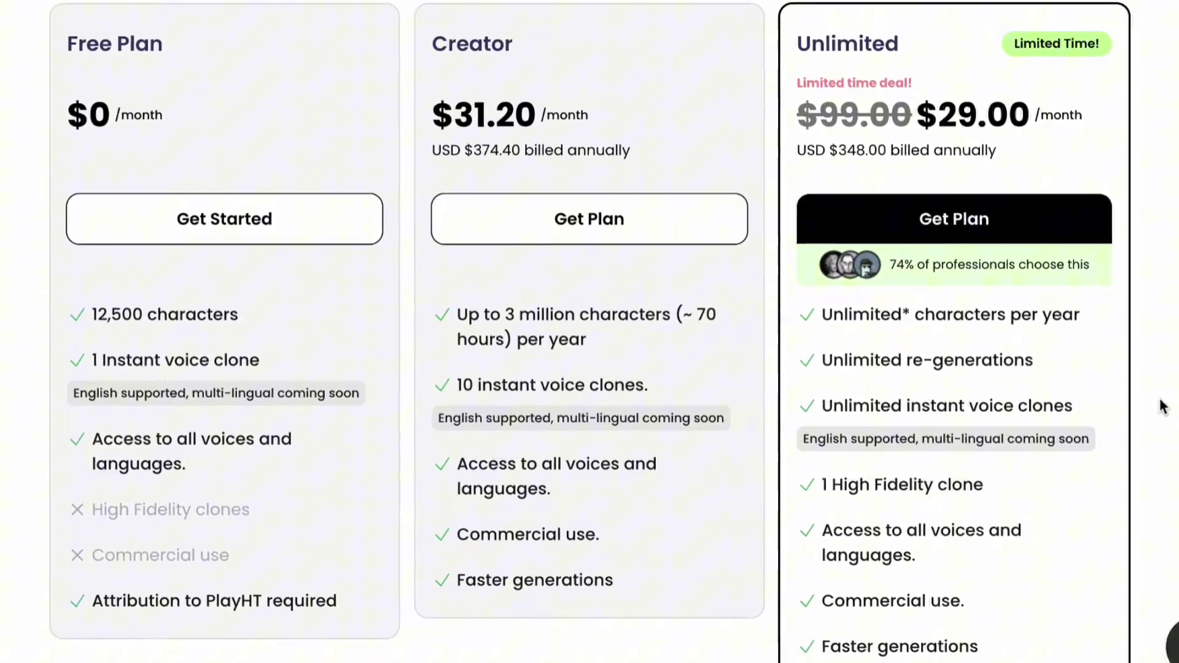
{"action": "scroll", "coordinate": [1169, 408], "scroll_direction": "up", "scroll_amount": 1}
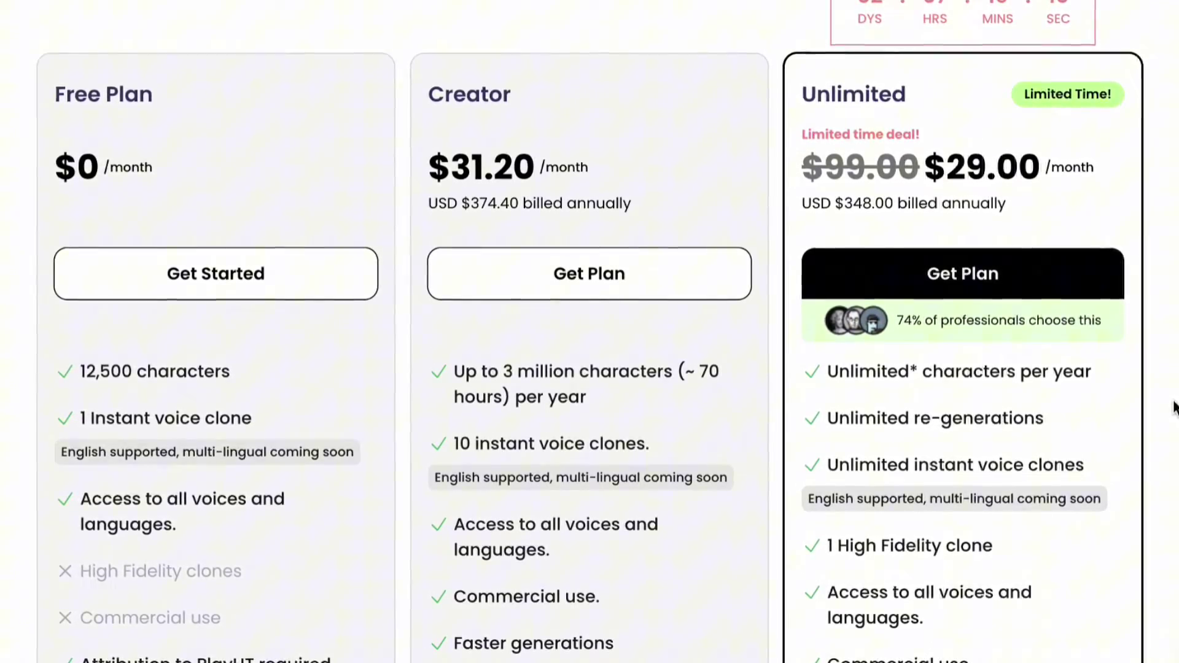